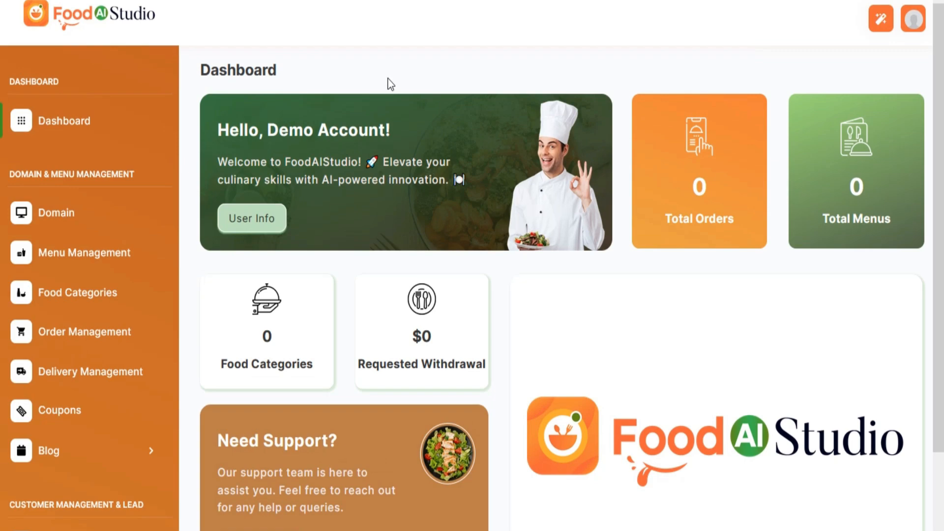
Start a new domain with the subdomain name savorbites and upload the SavorBites logo file as its logo
click(73, 210)
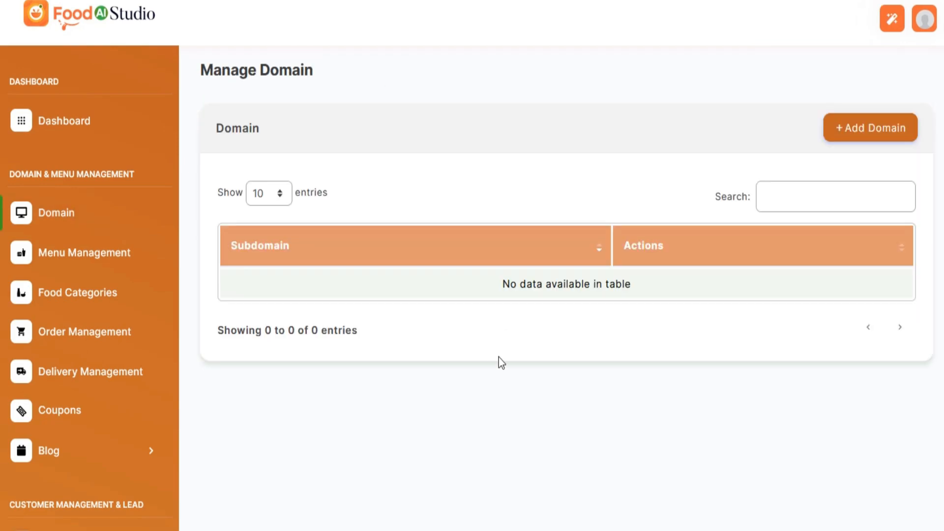
click(851, 131)
text(savorbites)
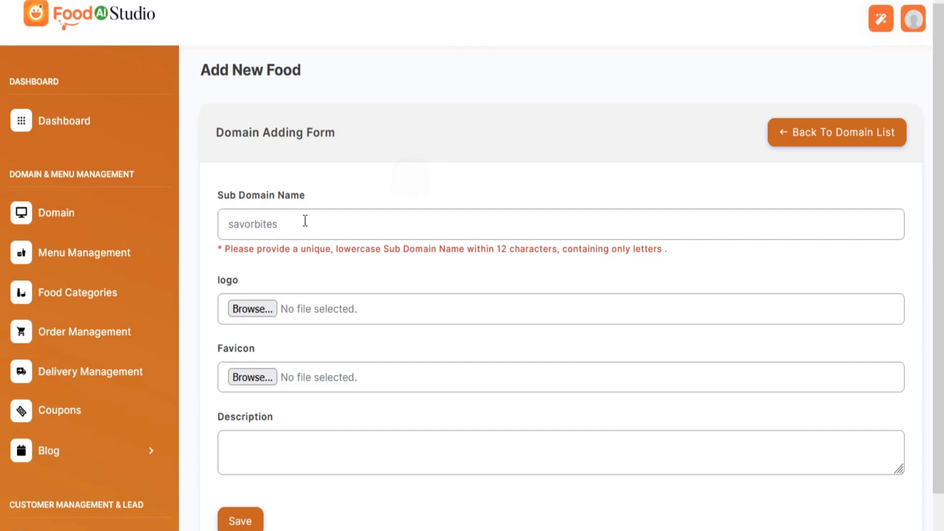
click(265, 315)
click(454, 209)
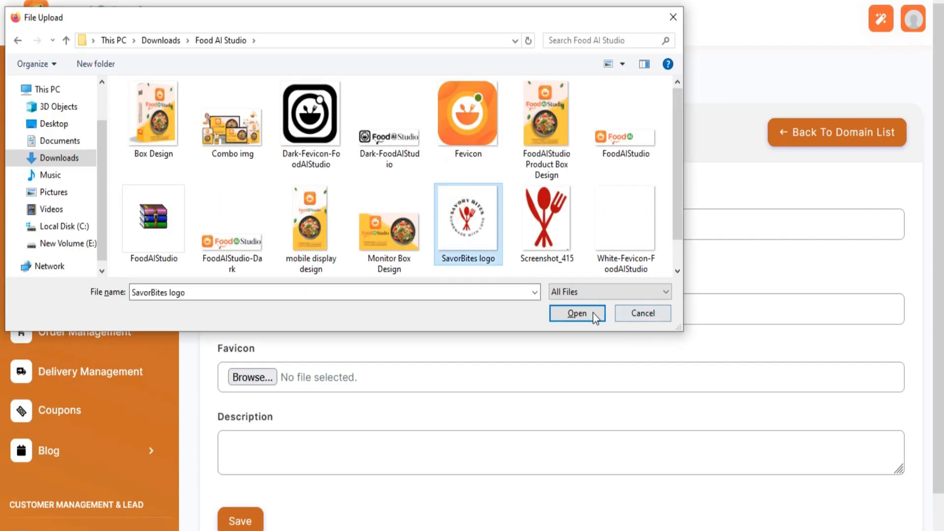
click(576, 313)
Upload the Screenshot_415 image as the domain's favicon
scroll(491, 352, down, 3)
click(266, 367)
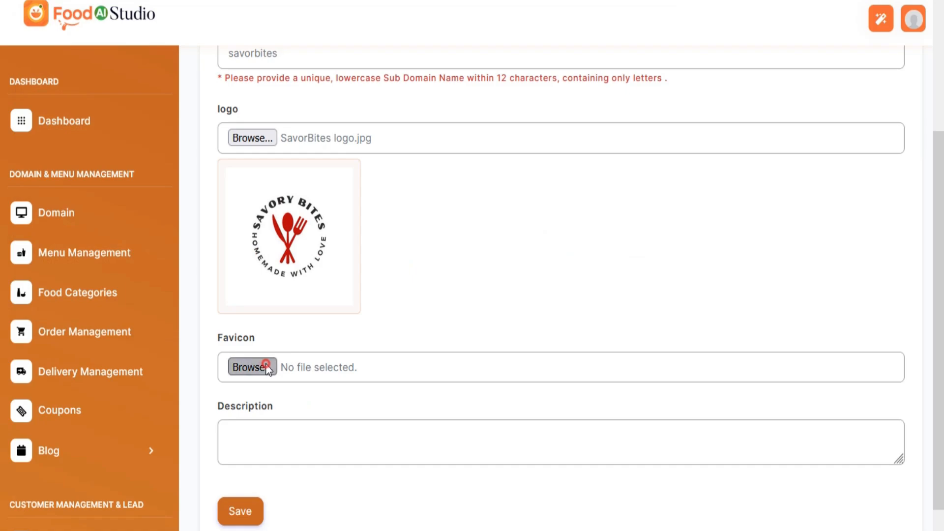
click(540, 219)
click(574, 309)
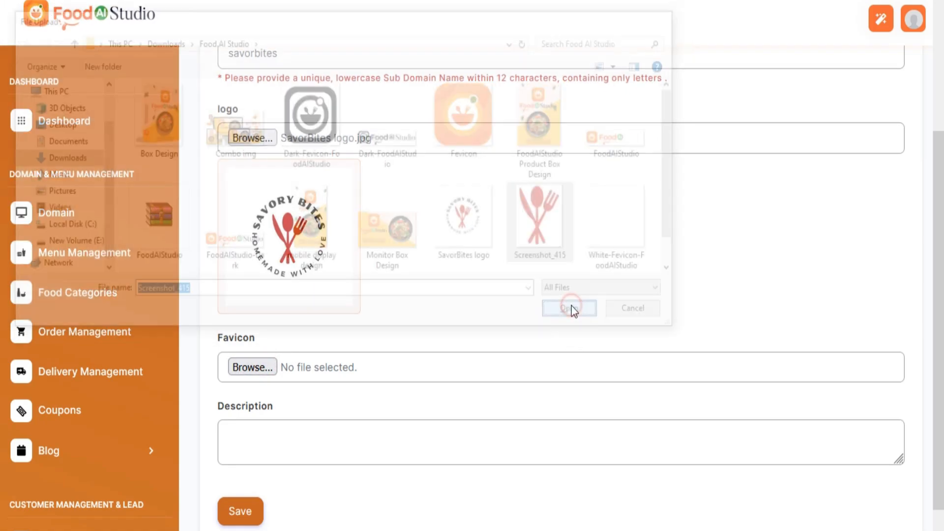
Enter a description welcoming visitors to SavorBites and presenting its flavors, menu and online ordering, and save the domain
scroll(492, 324, down, 3)
click(560, 305)
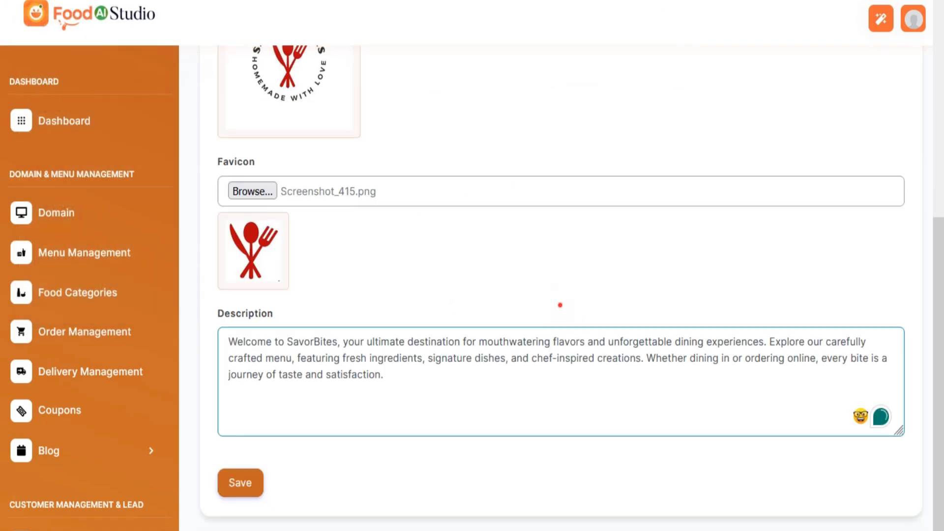
click(241, 479)
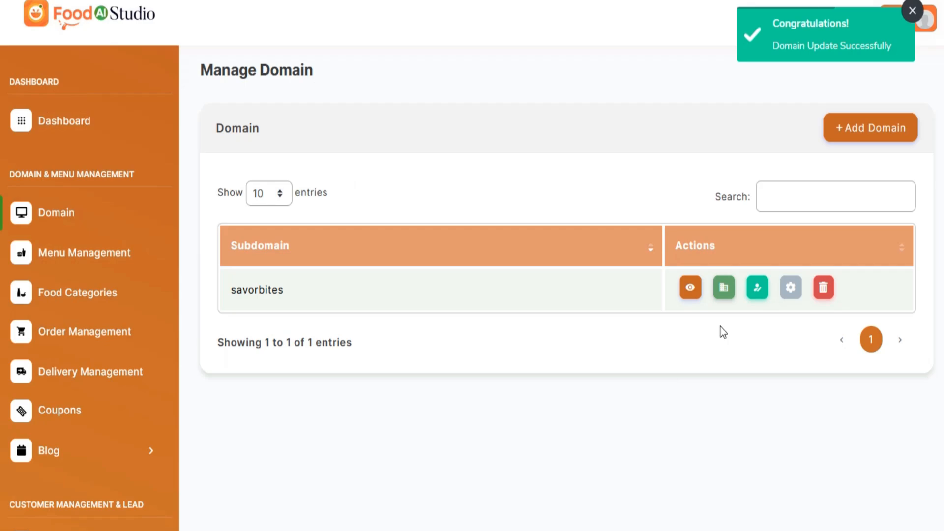
View the savorbites storefront and look through its categories, popular food and food menus sections
click(690, 288)
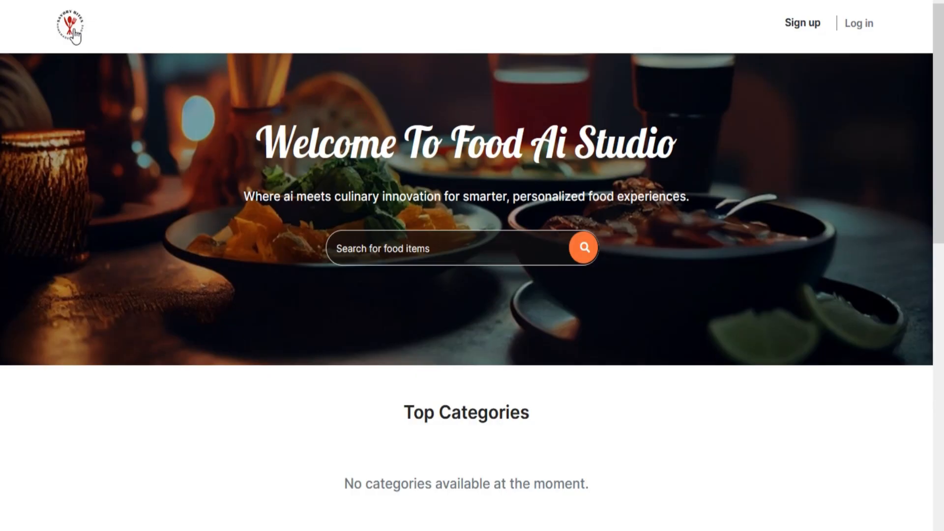
scroll(386, 204, down, 5)
scroll(409, 235, down, 7)
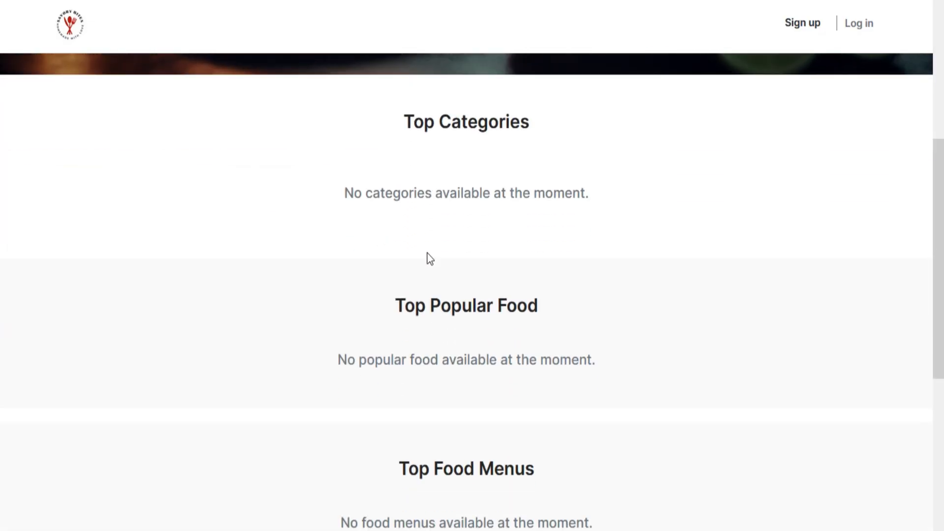
scroll(419, 269, down, 2)
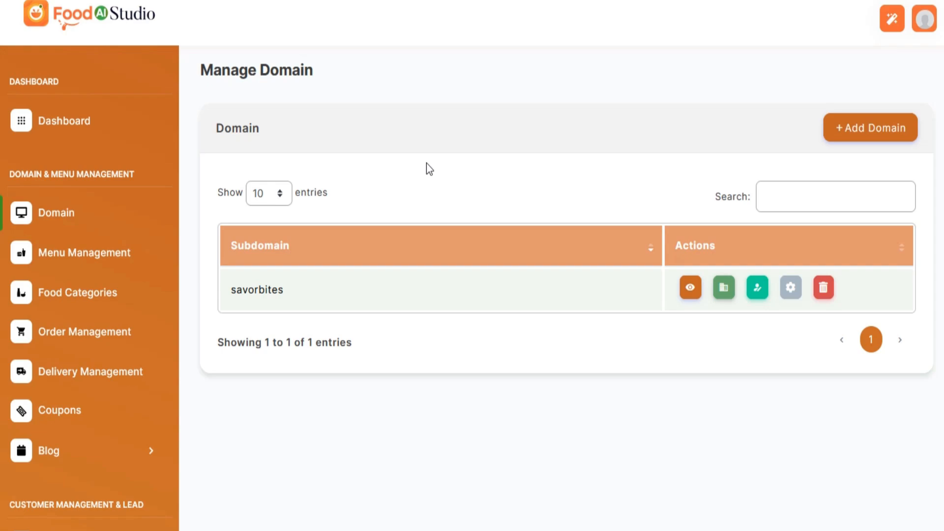
Start a new food category for the savorbites domain and name it Indian Food
click(109, 301)
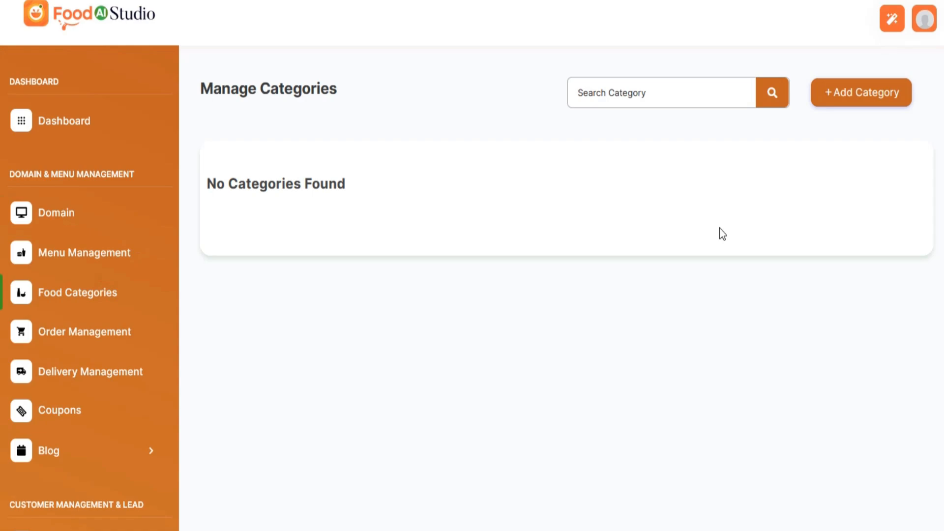
click(855, 96)
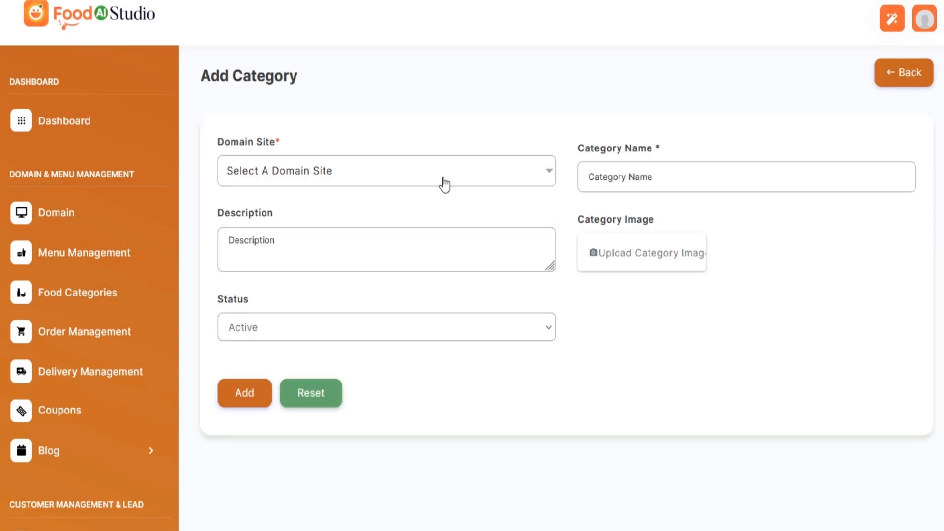
click(444, 179)
click(396, 264)
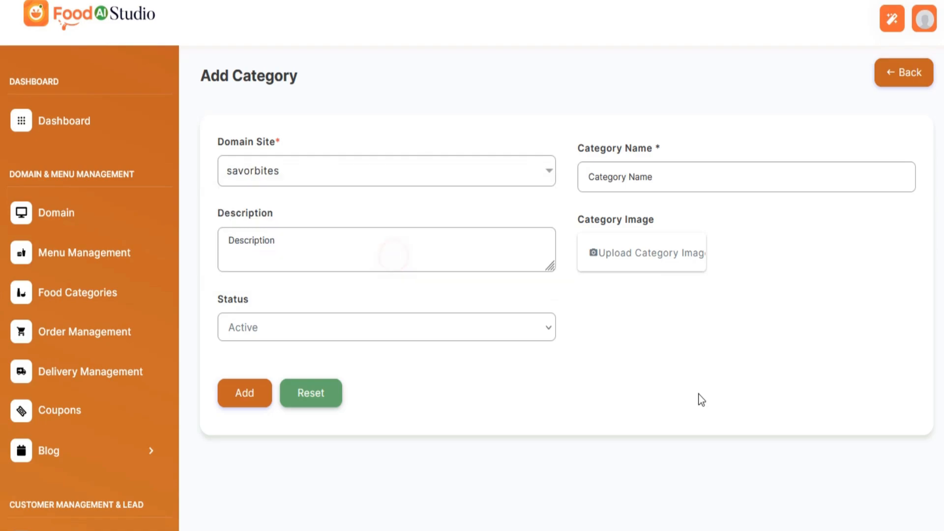
click(645, 169)
text(Indian Food)
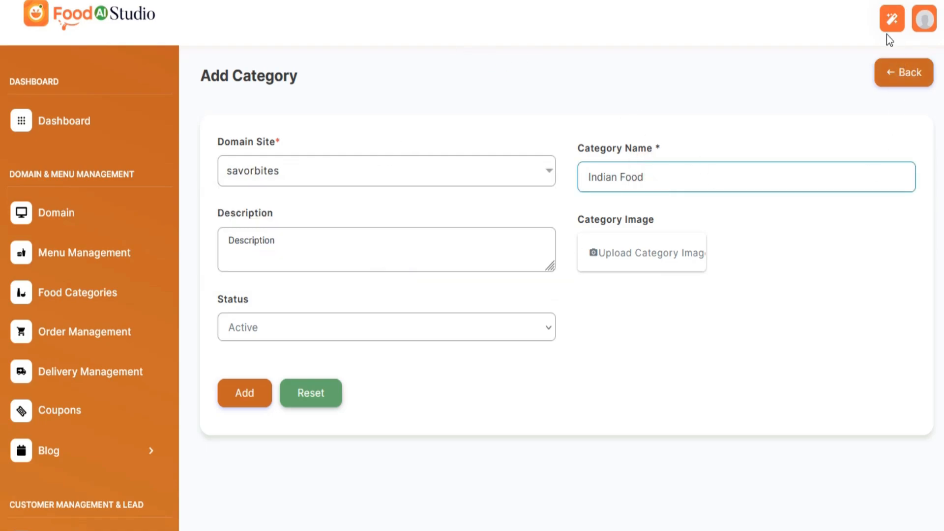
Generate English text with the AI Content Finder, using the Food Category service and the keyword Indian Food
click(890, 19)
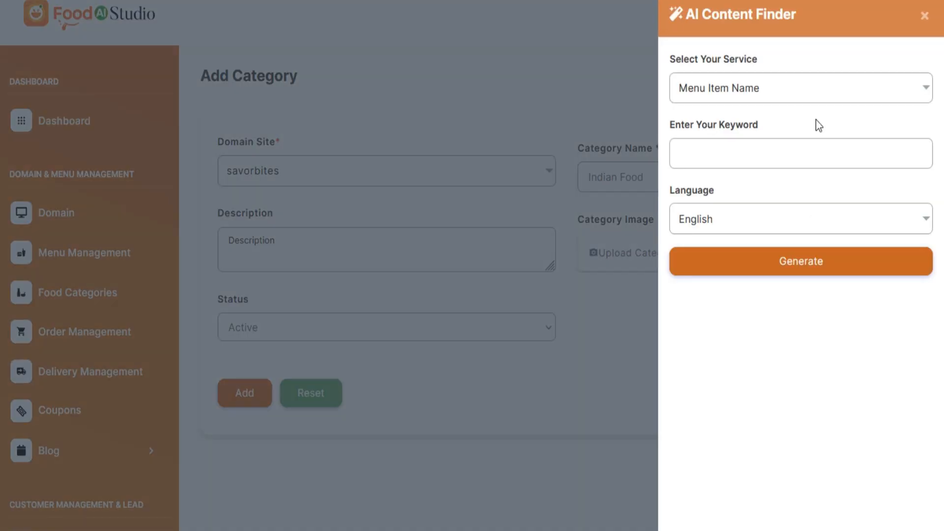
click(777, 94)
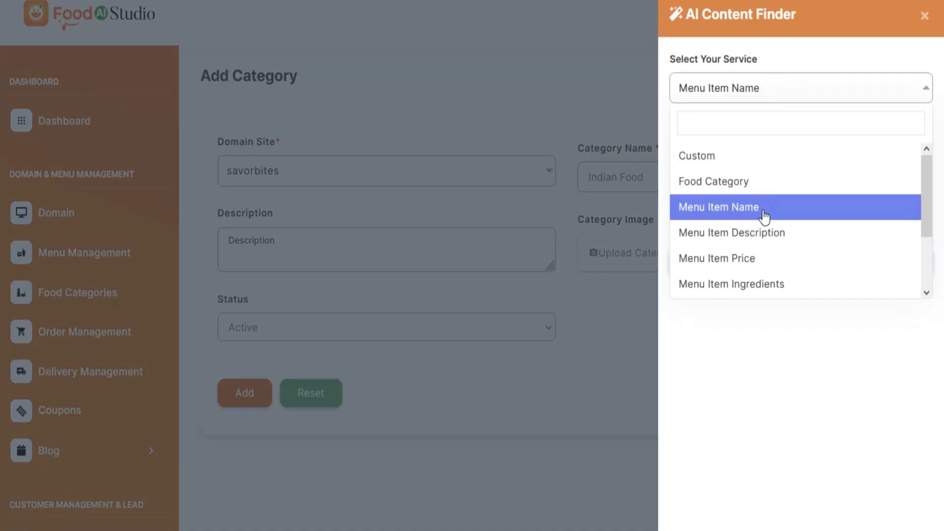
scroll(765, 216, down, 2)
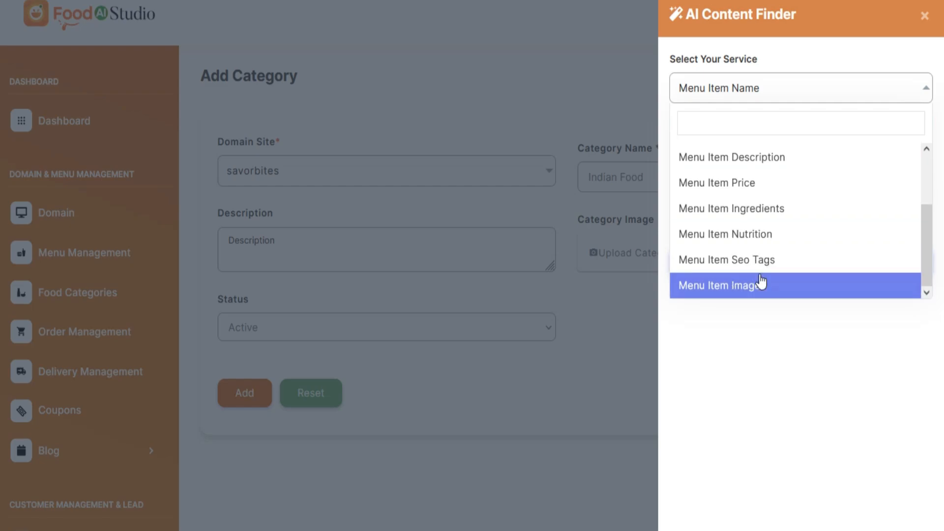
scroll(762, 275, up, 2)
click(757, 183)
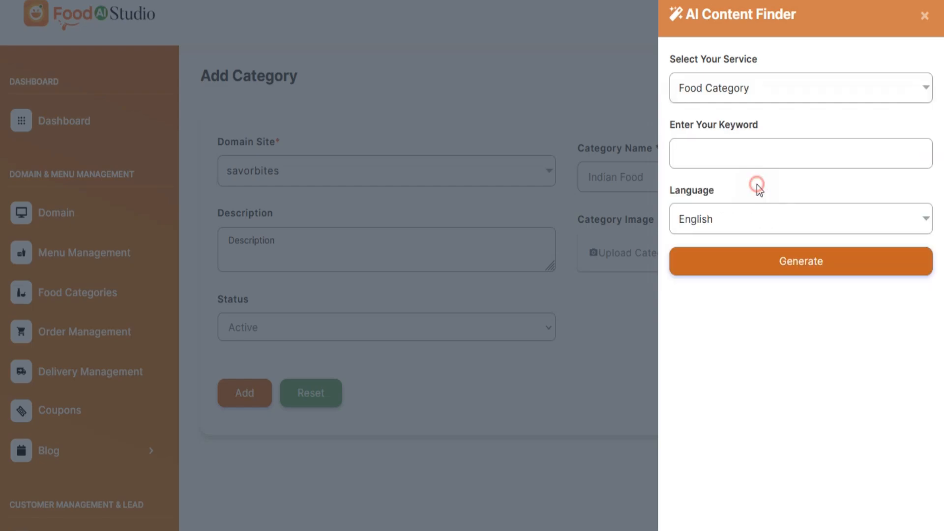
click(771, 156)
text(Indian Food)
click(797, 225)
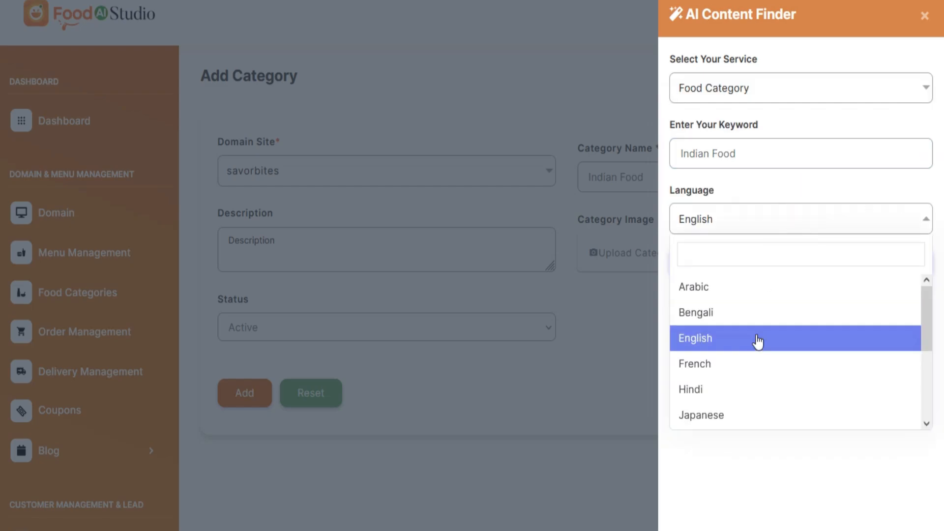
scroll(757, 341, down, 3)
click(736, 214)
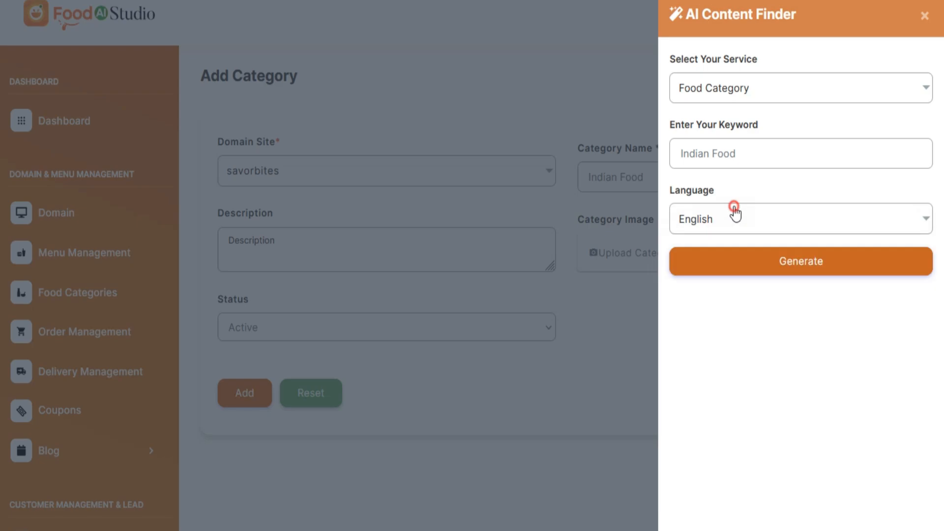
click(766, 269)
scroll(760, 353, down, 1)
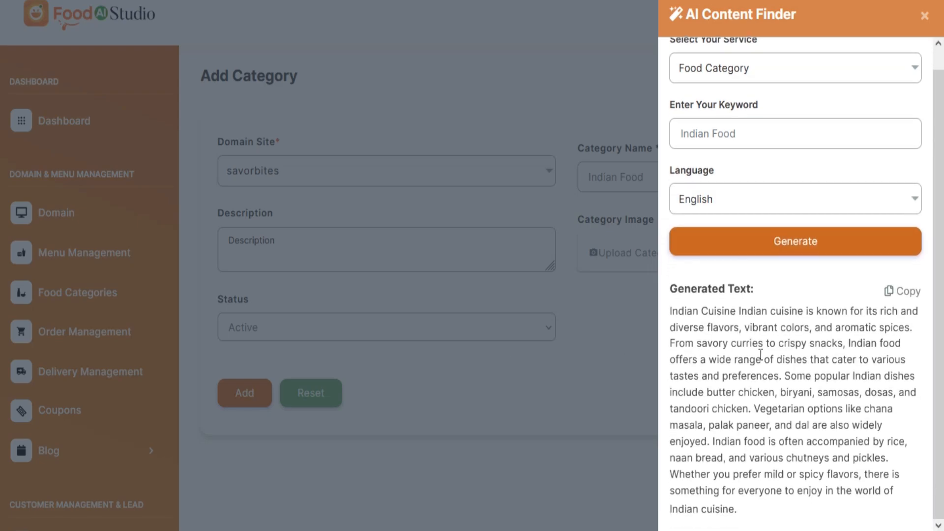
Copy the generated Indian cuisine text into the category's description
click(900, 291)
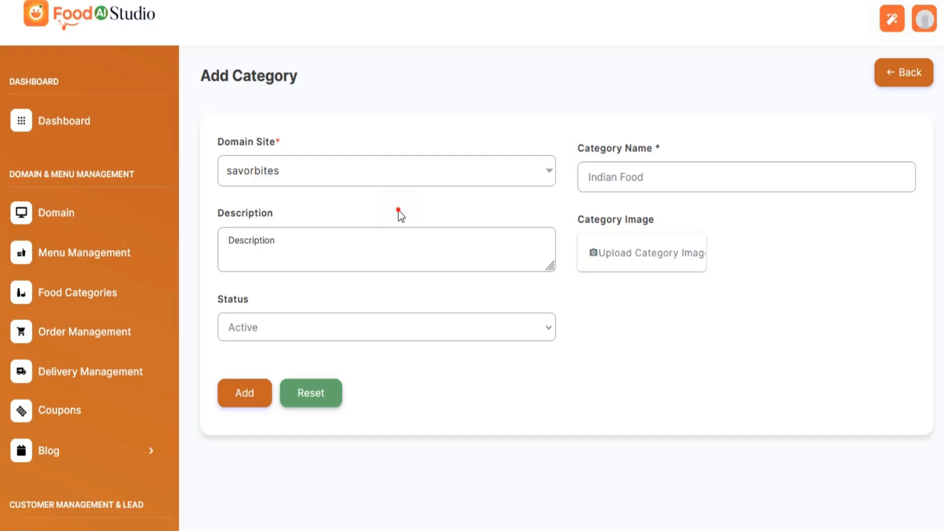
click(393, 249)
key(ctrl+v)
scroll(391, 310, down, 2)
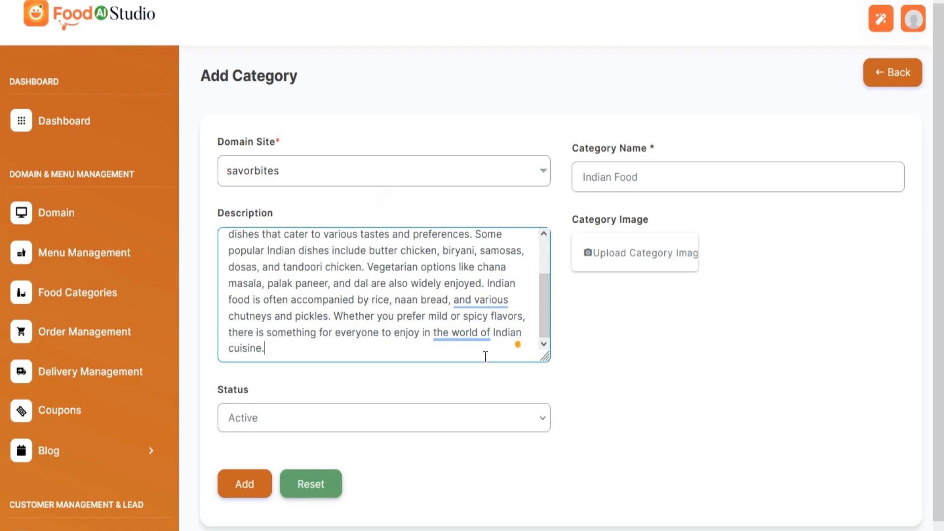
Upload the Indian Food Category picture as the category image and add the category with Active status
click(605, 259)
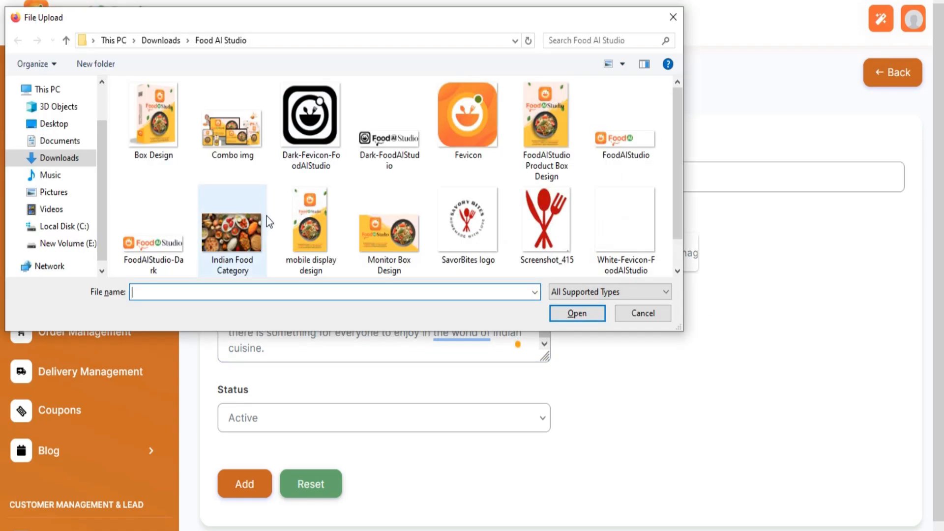
click(234, 223)
click(575, 314)
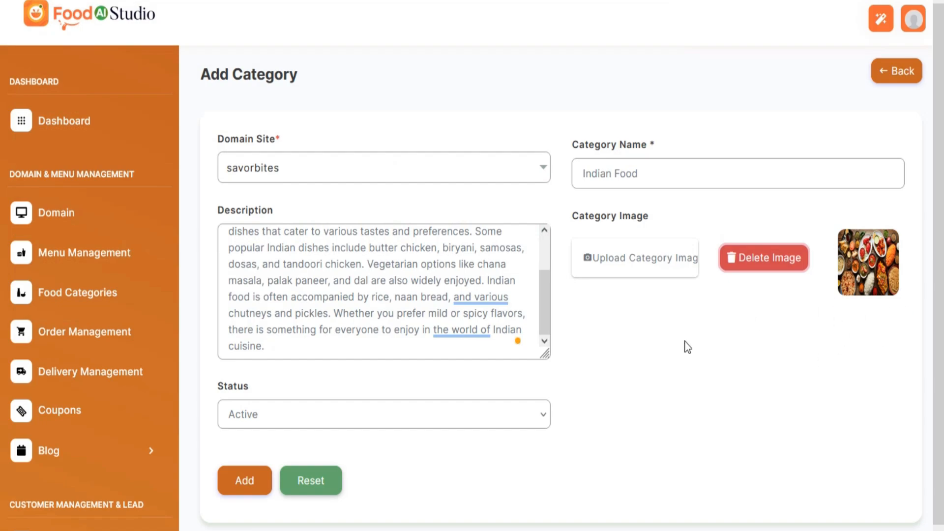
click(305, 414)
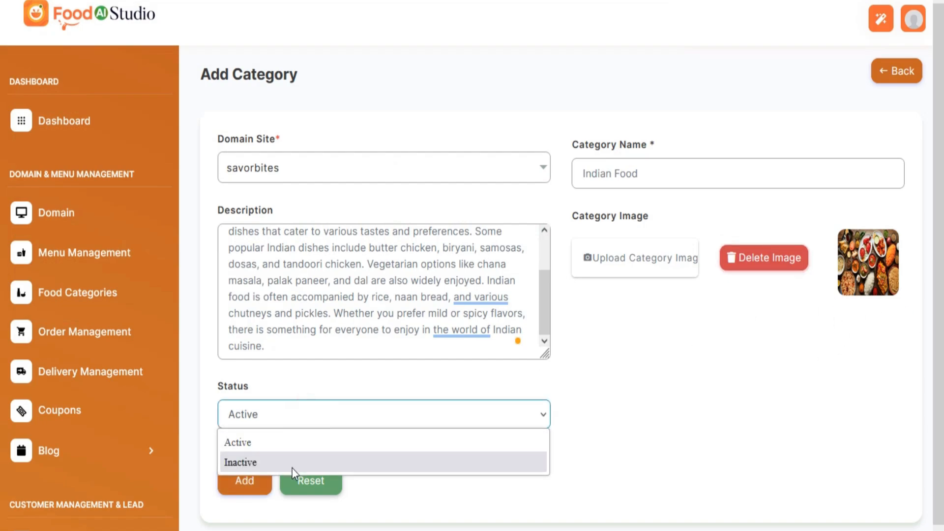
click(274, 415)
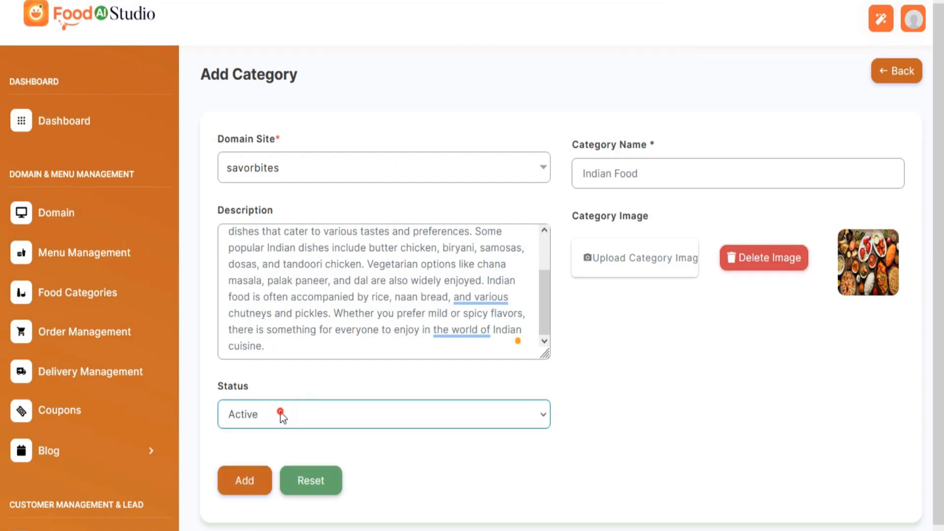
click(244, 481)
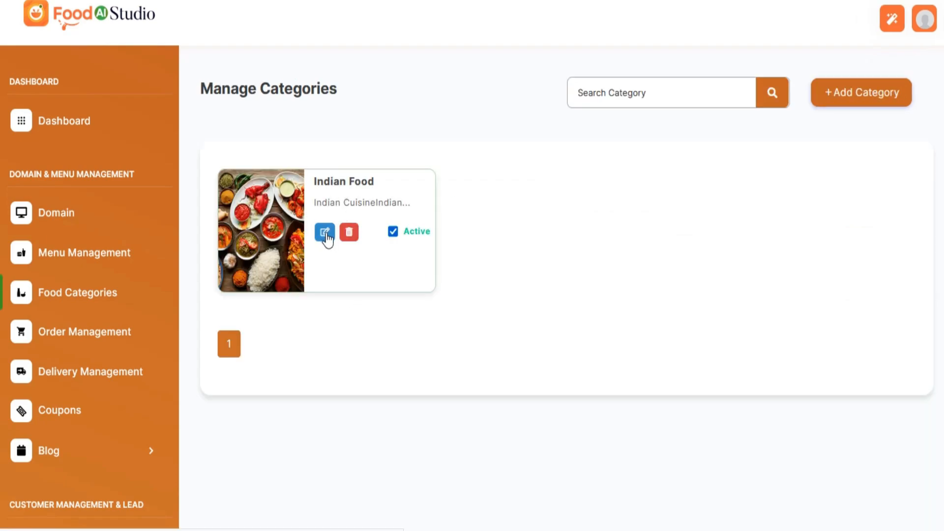
Set the Indian Food category to inactive and switch it back to active
click(393, 231)
click(472, 364)
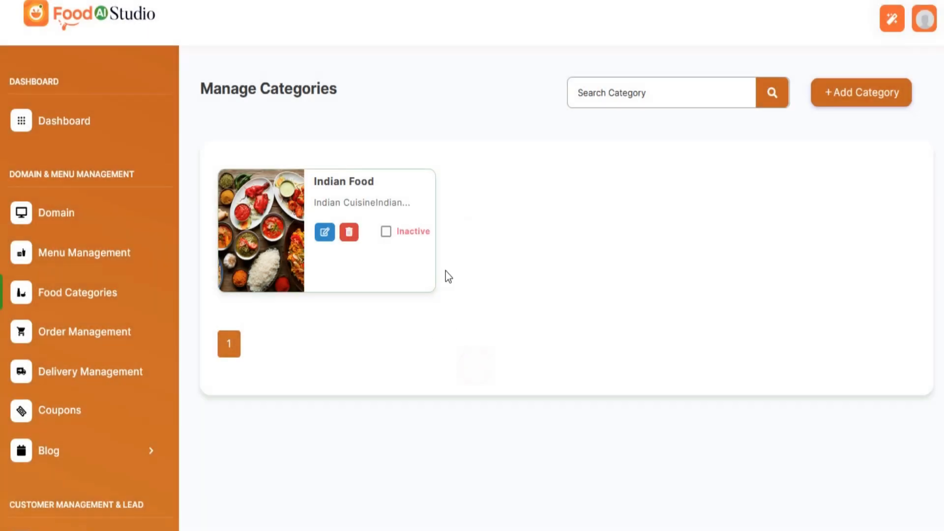
click(388, 232)
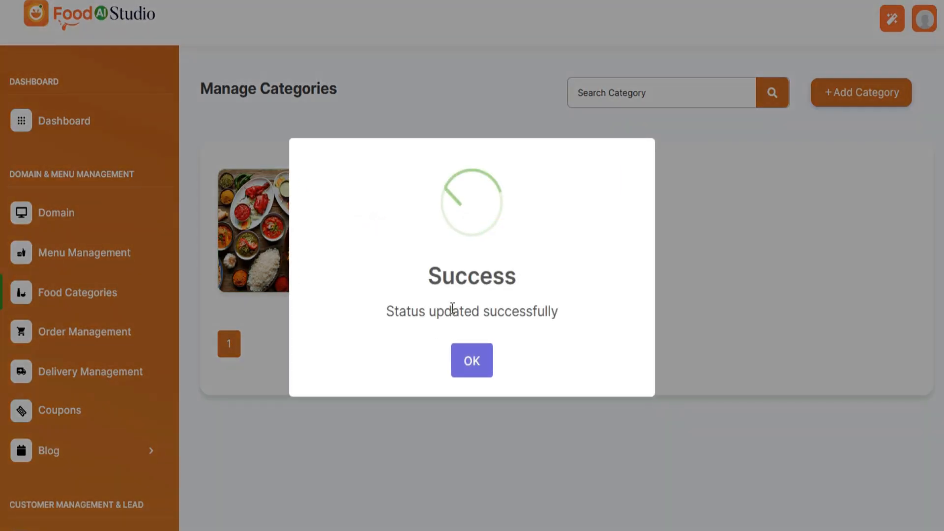
click(470, 358)
Start another food category for the savorbites domain and name it Continental food
click(868, 98)
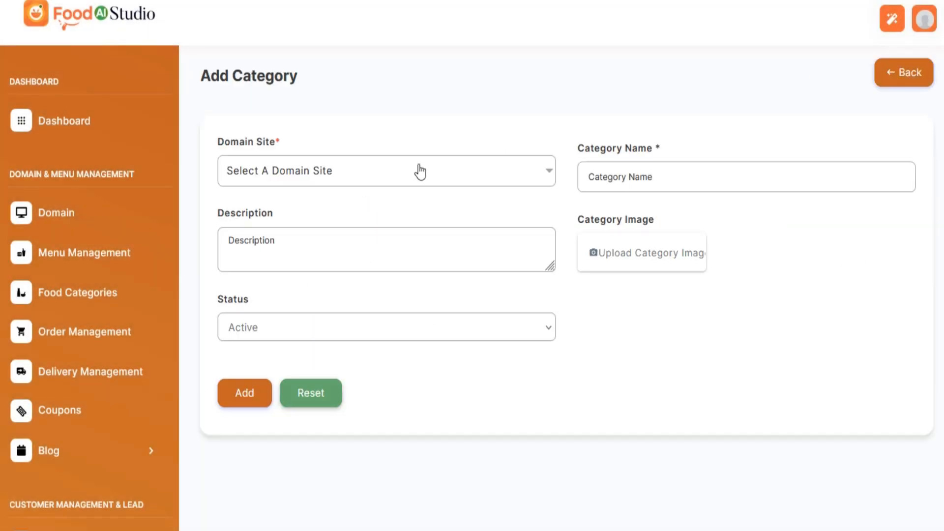
click(420, 170)
click(356, 264)
click(782, 234)
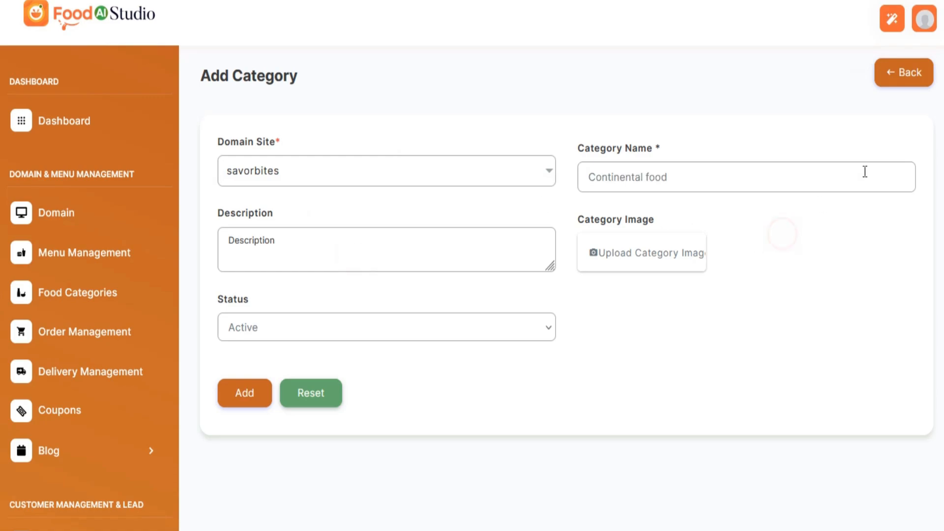
Generate a short description of the Continental food category for the new restaurant "Savor Bites" with the AI Content Finder's Custom service
click(892, 19)
click(777, 97)
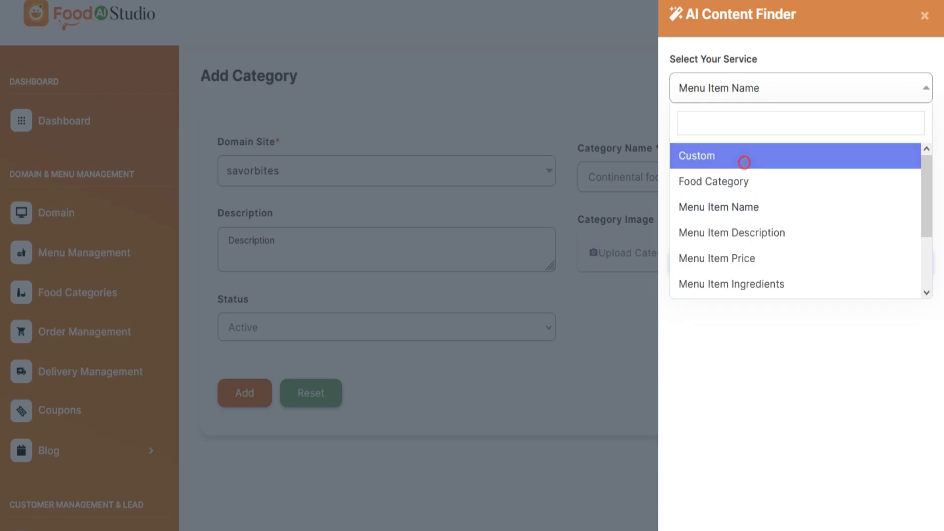
click(744, 156)
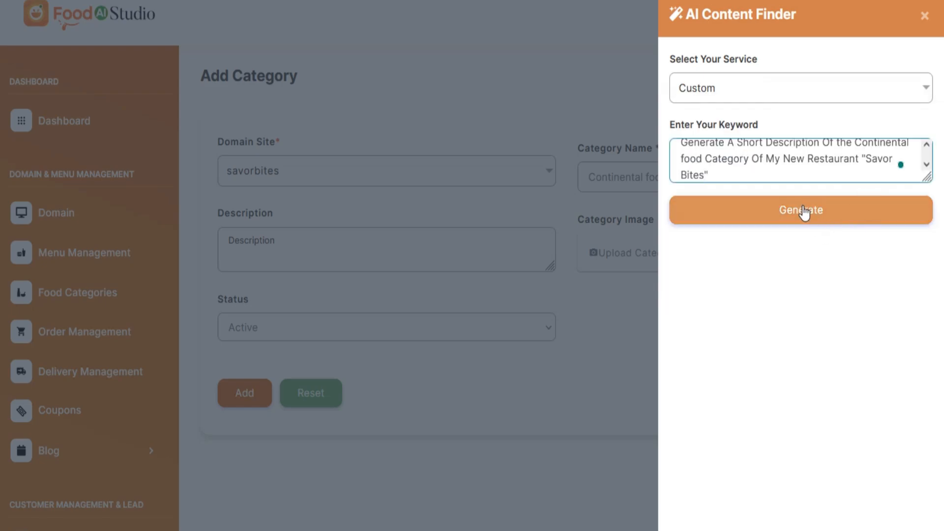
click(802, 210)
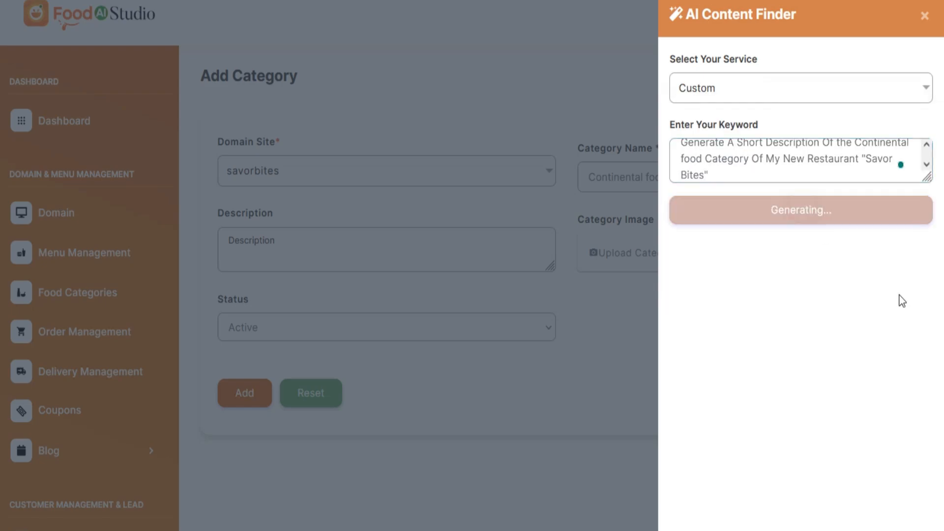
Put the generated text in the category description and generate Continental cuisine pictures with the AI Content Finder's Menu Item Image service
click(909, 263)
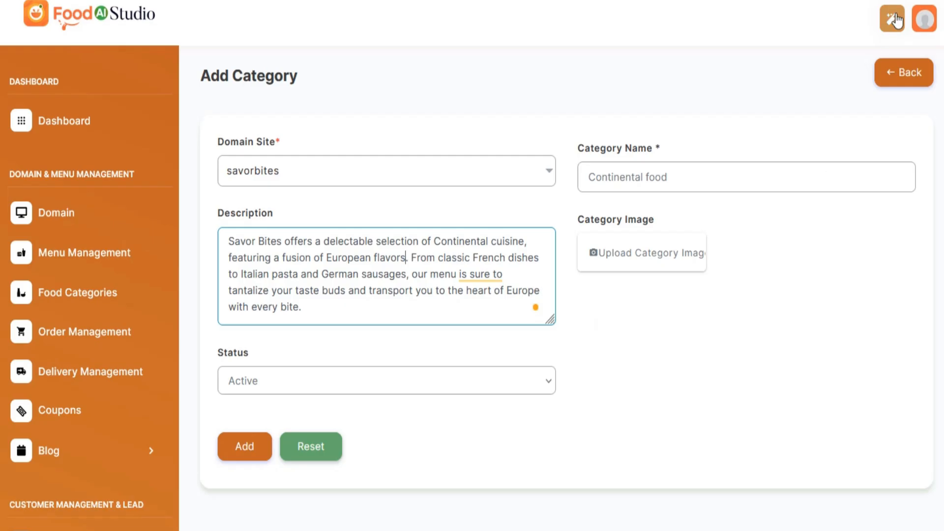
click(895, 21)
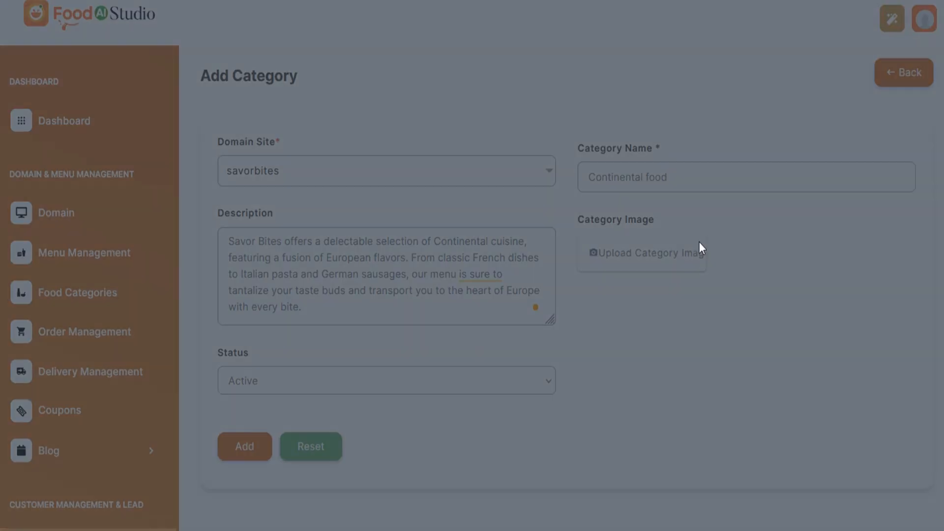
click(729, 91)
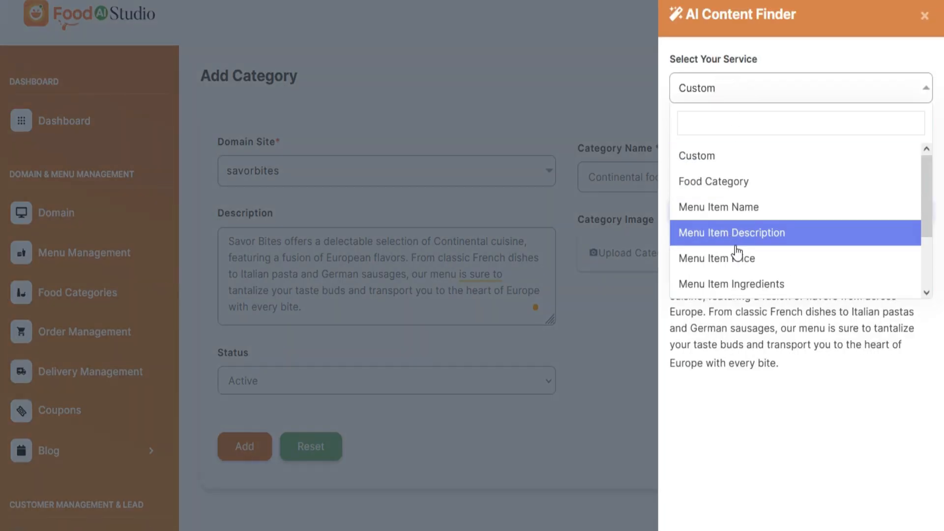
scroll(738, 261, down, 2)
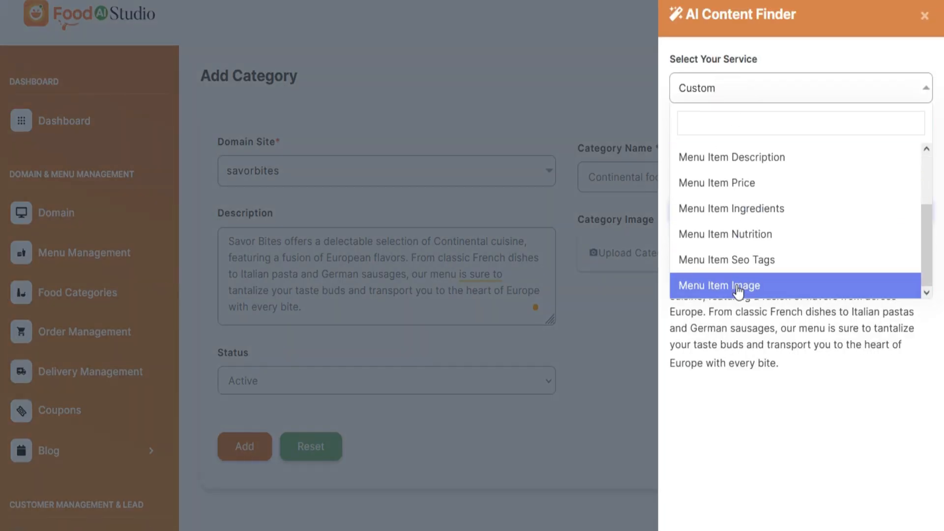
click(738, 285)
key(ctrl+v)
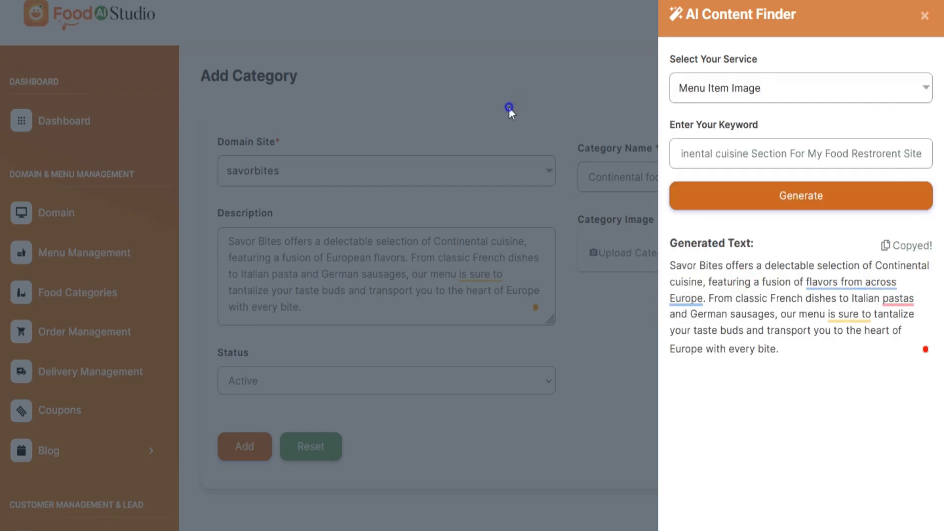
click(797, 196)
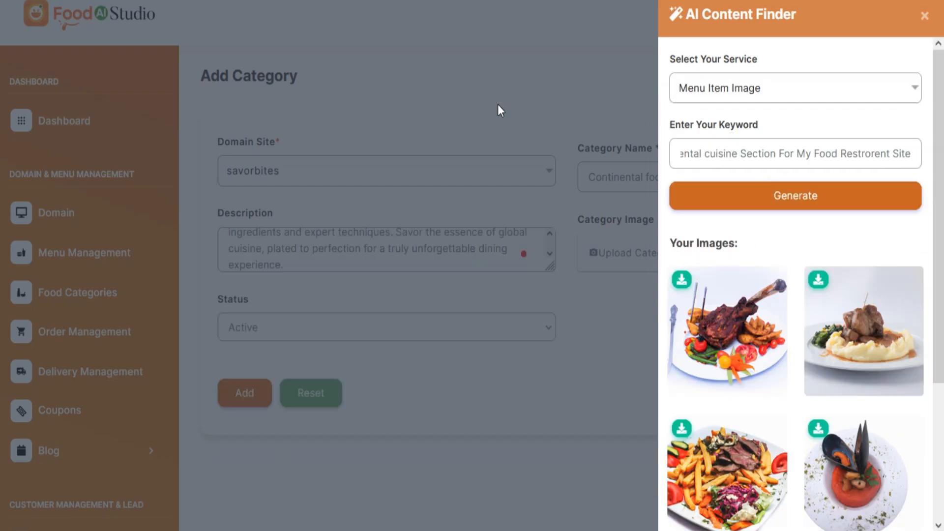
Download the generated picture of sliced meat with fries and salad and upload it as the category image
scroll(838, 299, down, 4)
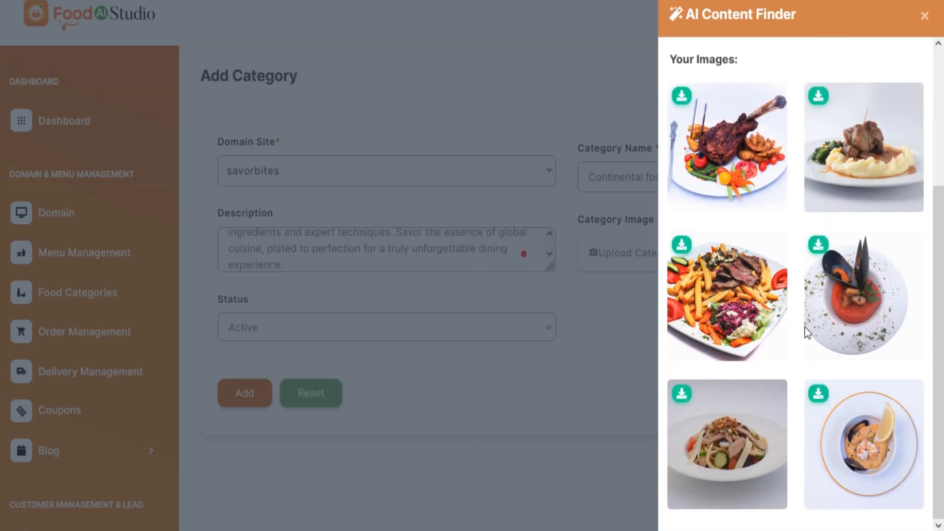
click(681, 245)
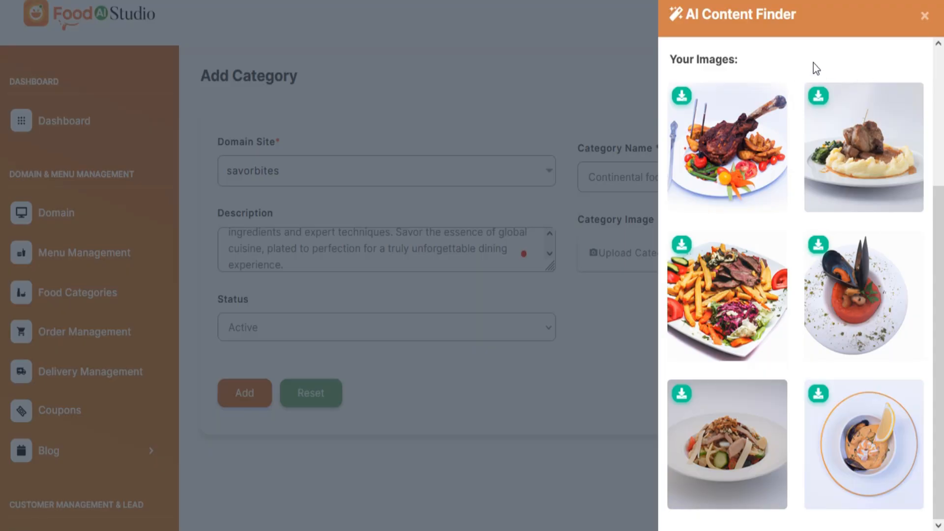
click(924, 15)
click(614, 253)
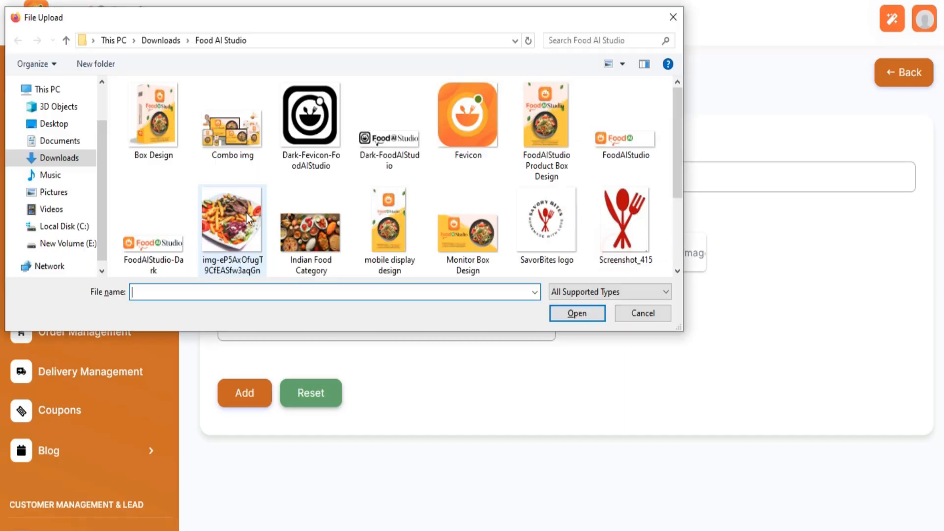
click(246, 212)
click(577, 313)
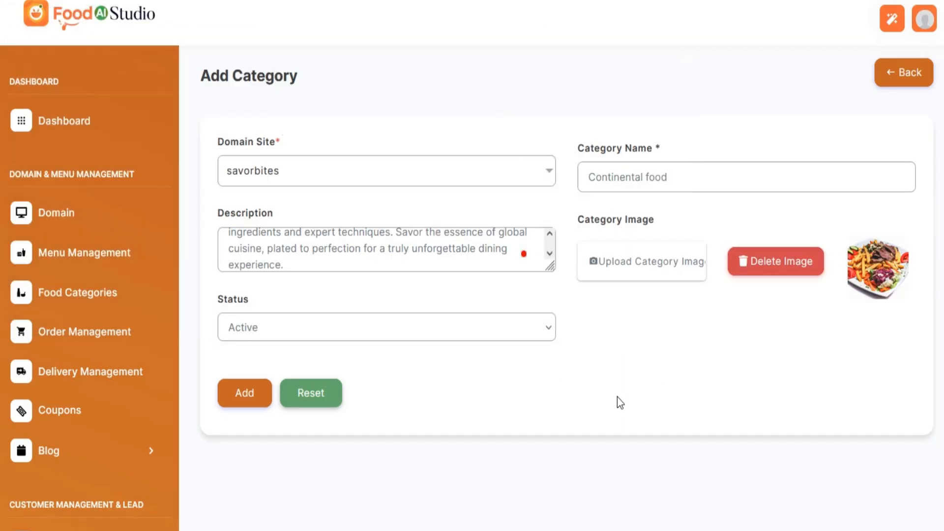
Set the Continental food category's status to Active and add the category
click(476, 329)
click(428, 353)
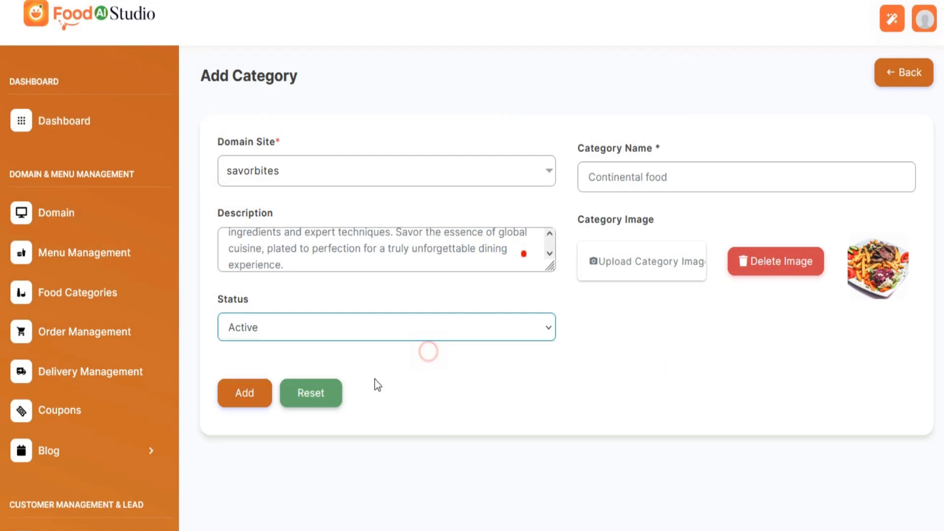
click(259, 401)
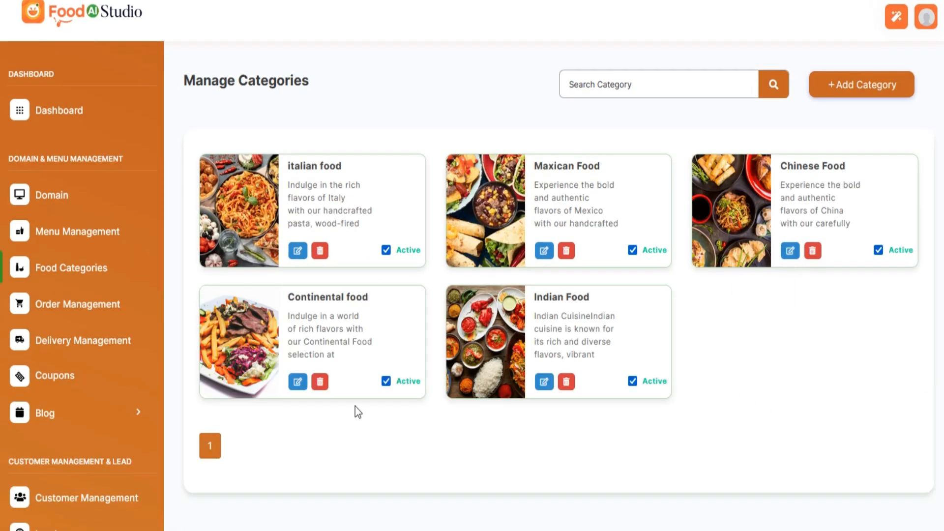
Open the menu management page and show the foods of the savorbites domain
click(99, 232)
click(511, 81)
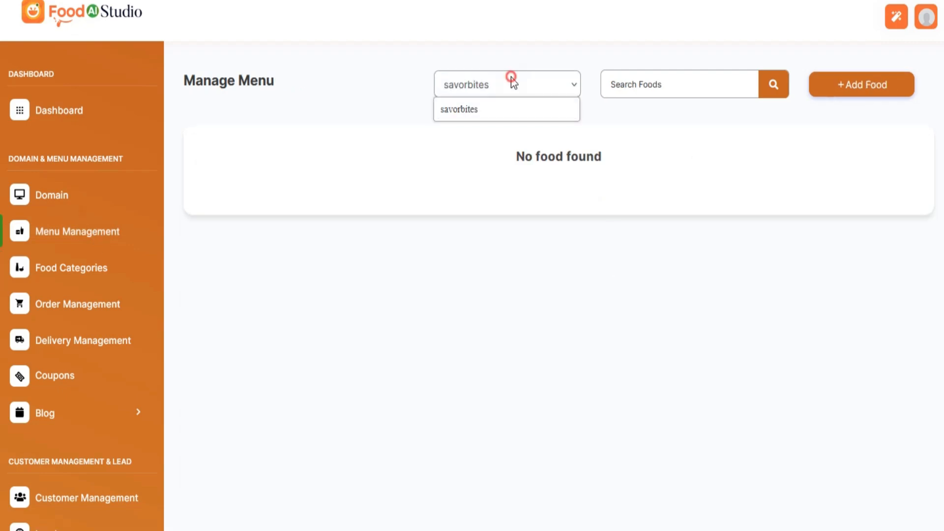
click(506, 112)
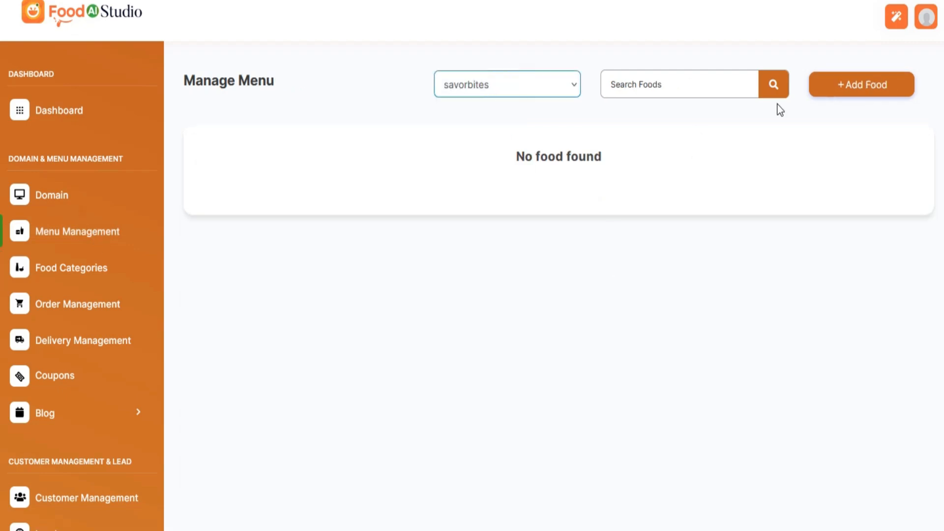
Start a new food for the savorbites domain and assign it to the italian food category
click(857, 93)
click(359, 164)
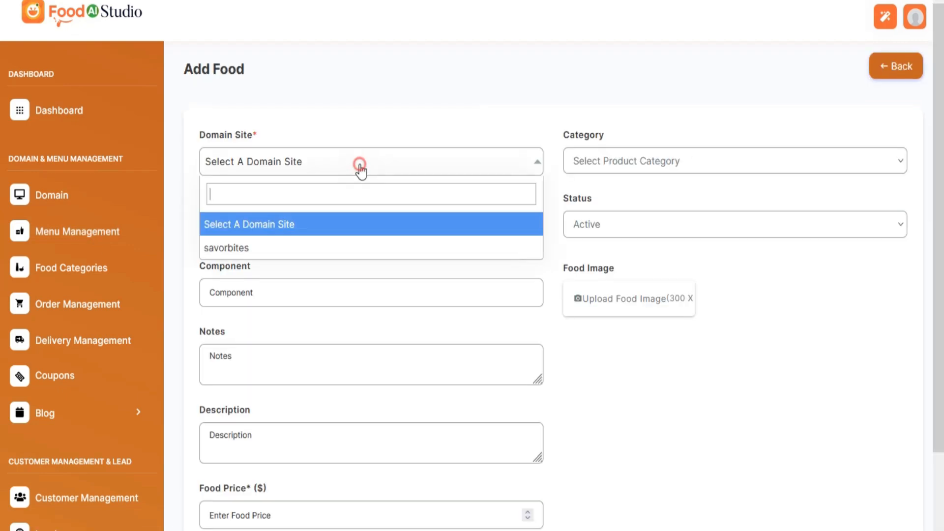
click(323, 247)
click(725, 161)
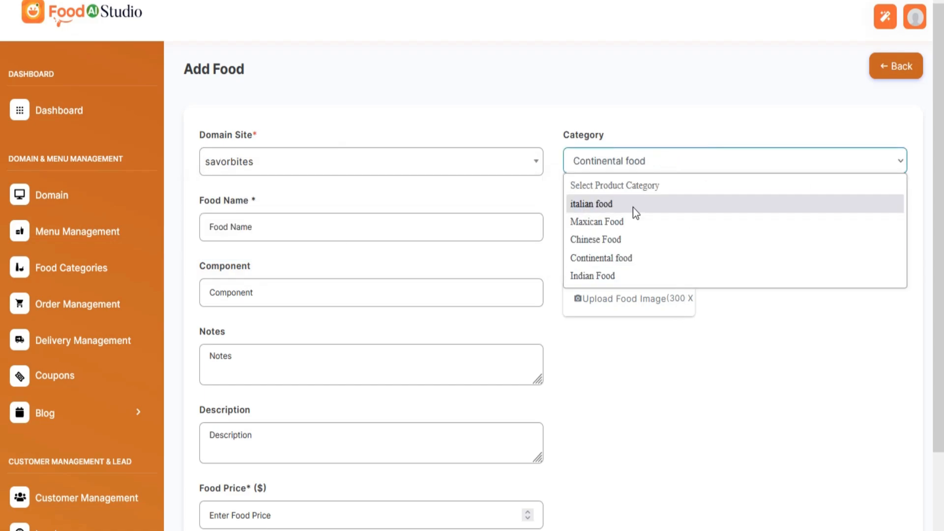
click(633, 207)
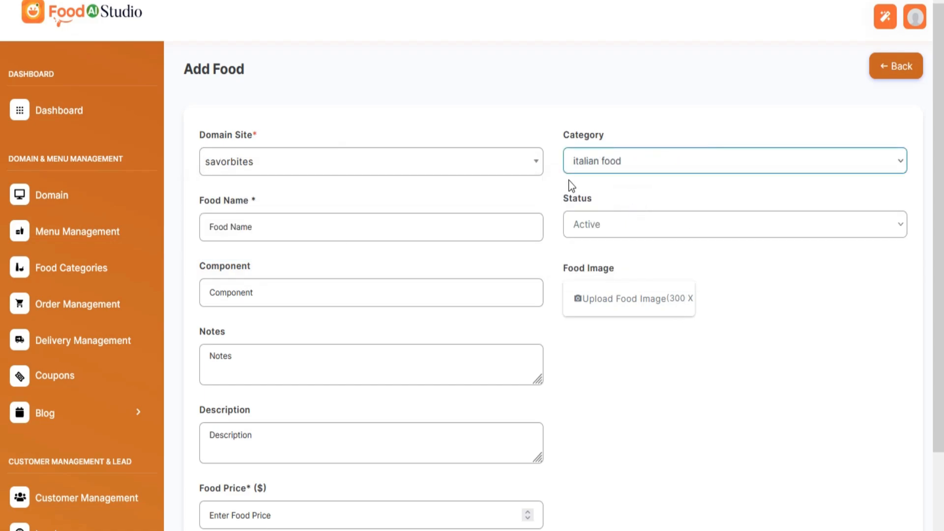
click(428, 119)
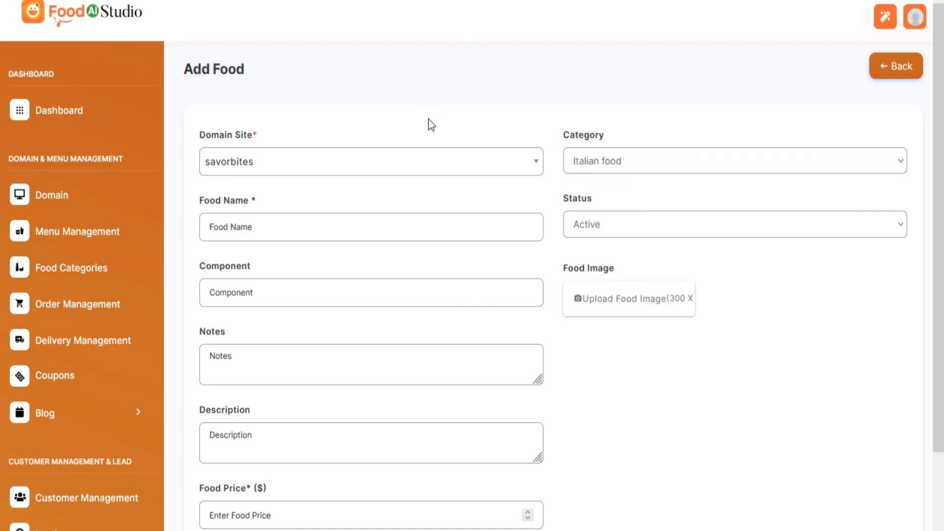
Name the food Chicken Parmigiana and set its status to Active
click(408, 226)
text(Chicken Parmigiana)
click(596, 229)
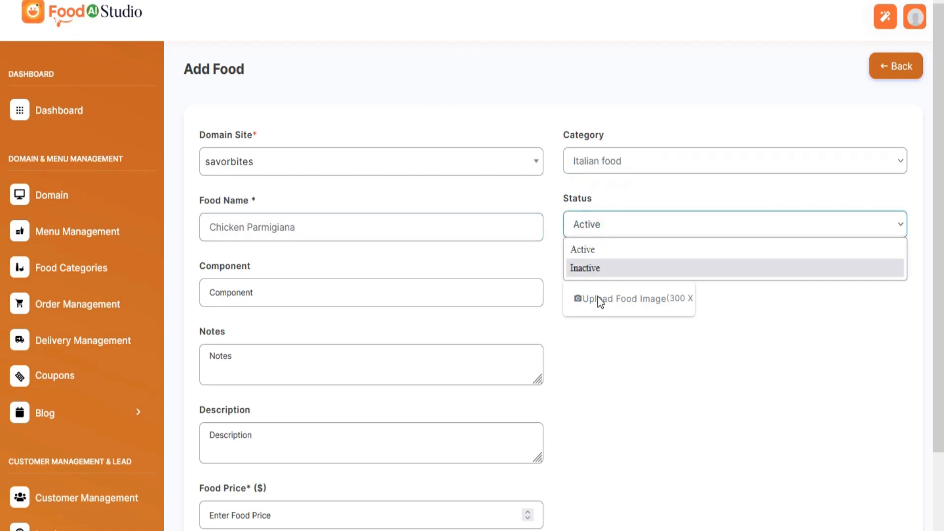
click(600, 249)
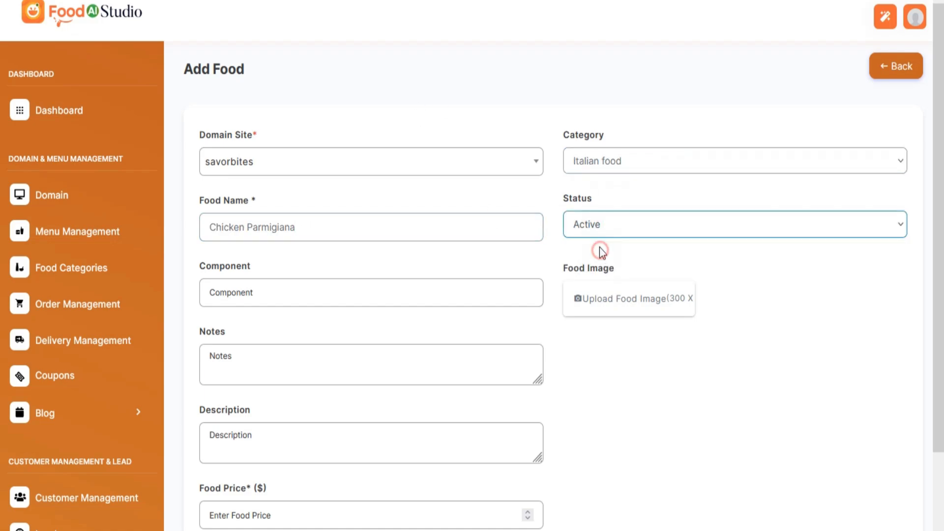
Generate the ingredients of Chicken Parmigiana in English with the AI Content Finder's Menu Item Ingredients service
click(885, 19)
click(775, 82)
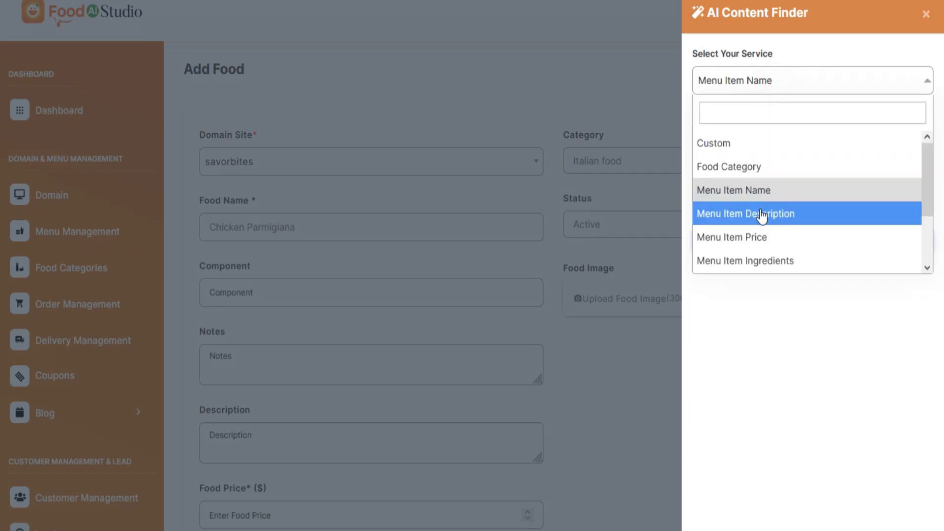
scroll(761, 237, down, 2)
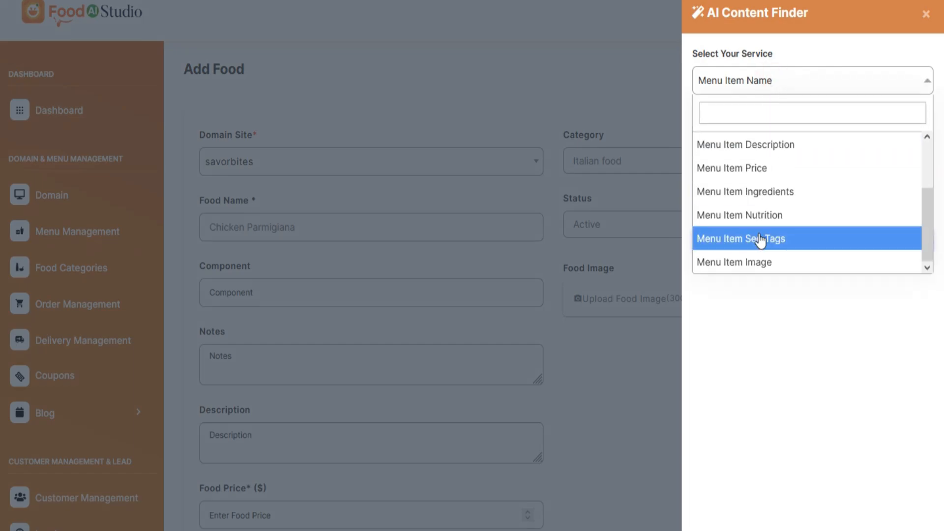
click(766, 193)
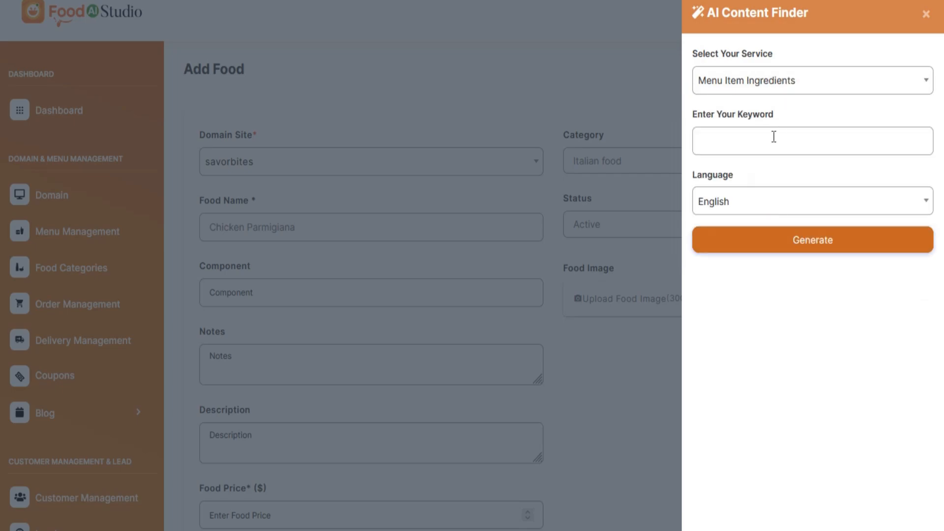
click(769, 137)
text(Chicken Parmigiana)
click(781, 247)
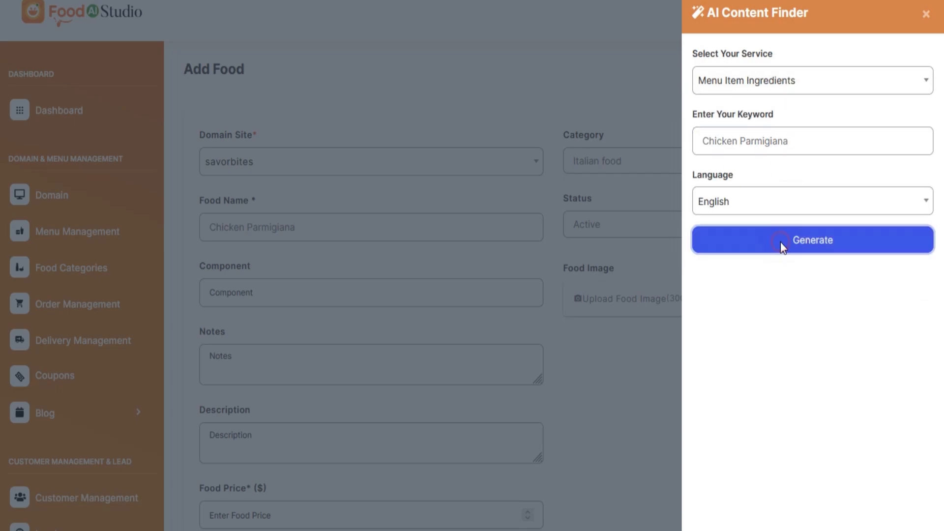
Copy the generated ingredients into the food's Component field as a comma-separated list
click(858, 463)
click(913, 287)
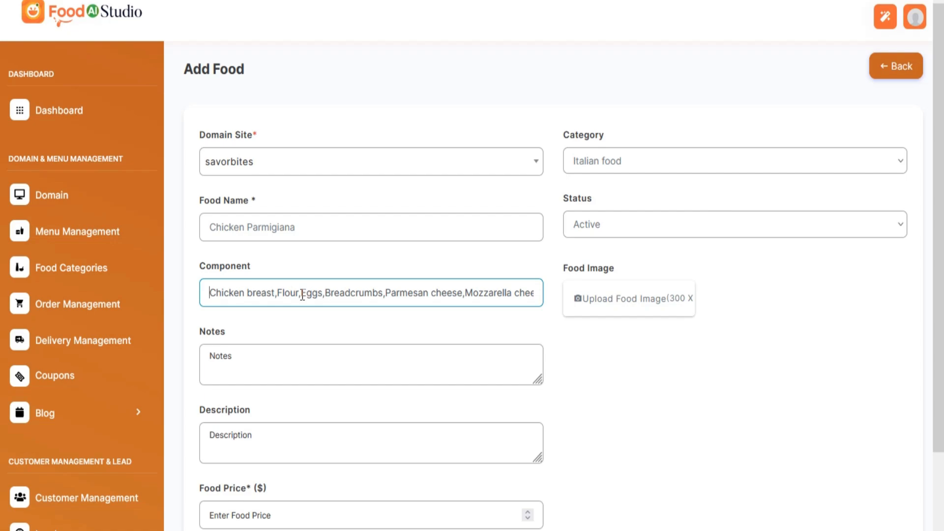
click(332, 202)
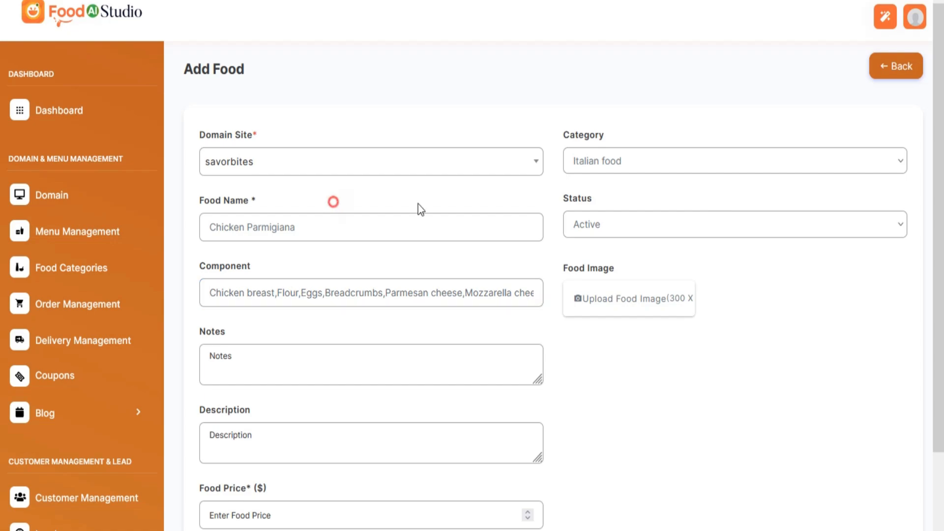
Generate pictures of Chicken Parmigiana with the AI Content Finder's Menu Item Image service
click(885, 17)
click(783, 83)
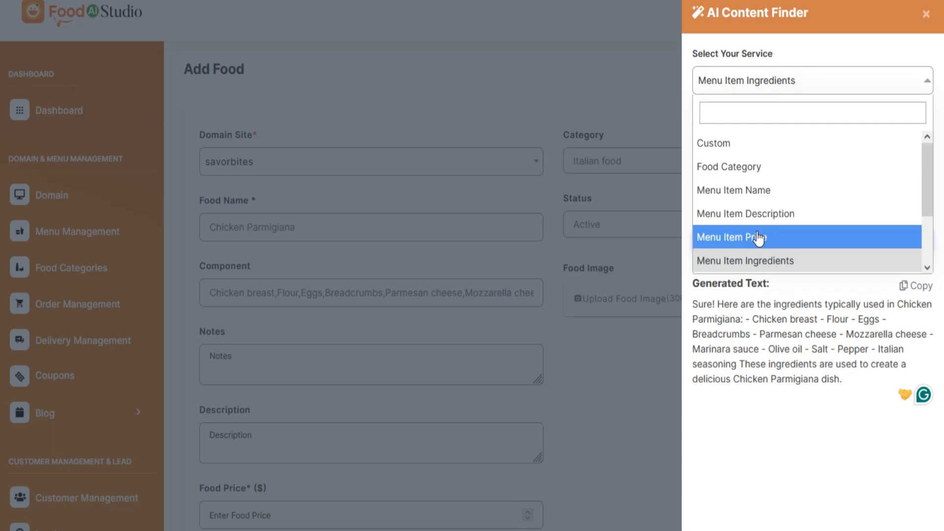
scroll(759, 239, down, 3)
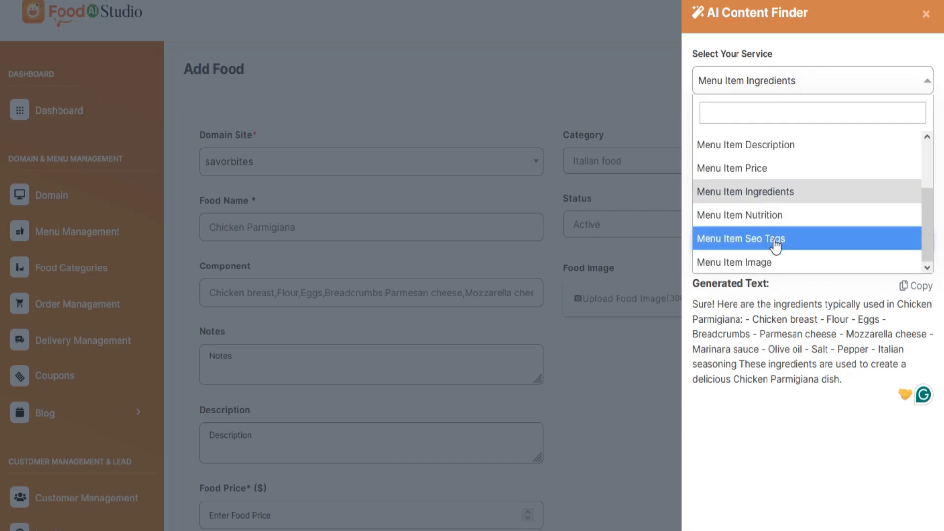
click(771, 260)
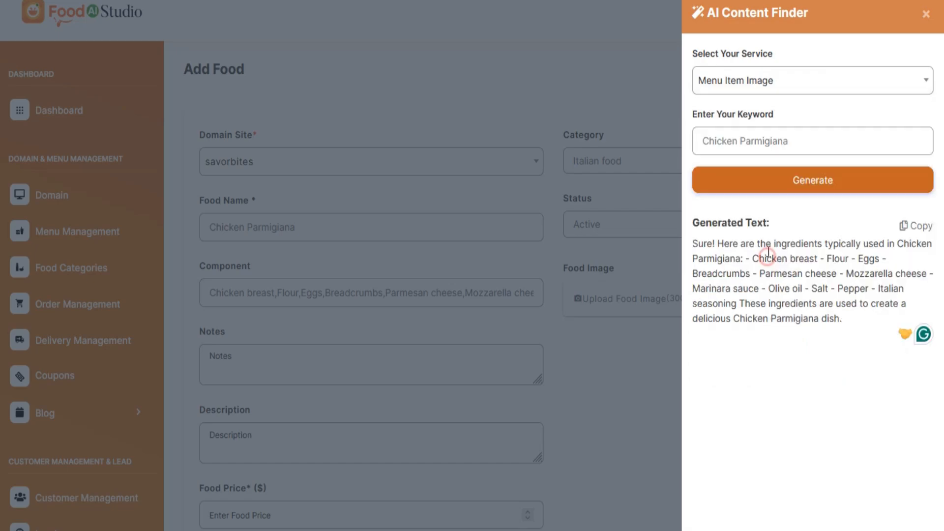
click(775, 184)
Download the first generated Chicken Parmigiana picture and upload it as the food image
scroll(772, 322, down, 3)
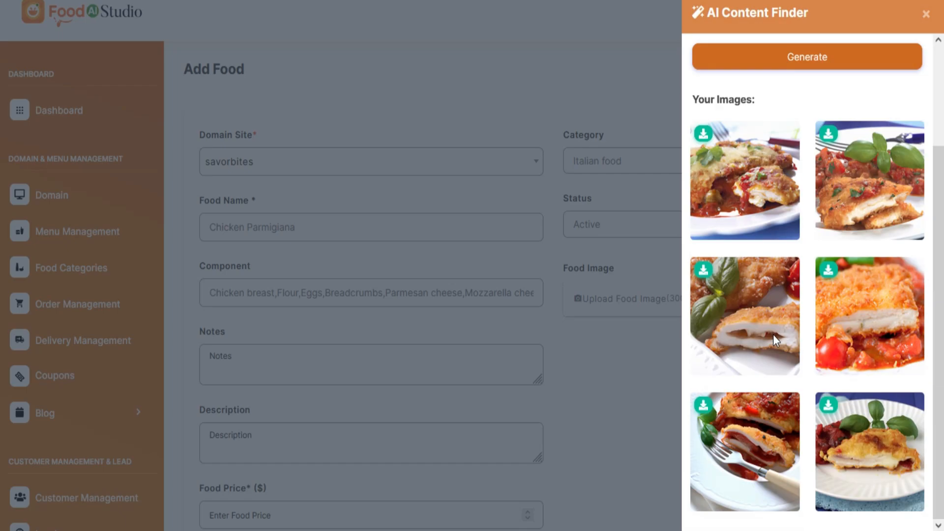
scroll(838, 401, up, 3)
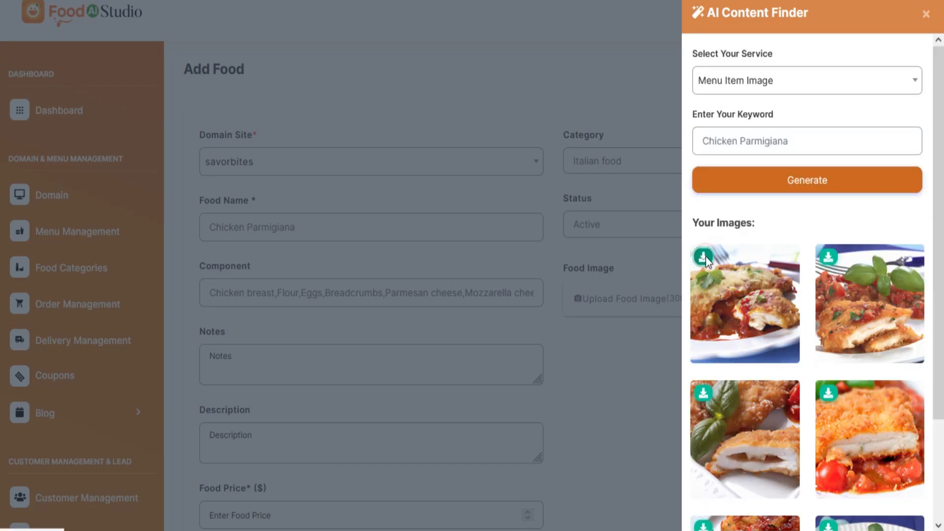
click(704, 257)
click(599, 298)
click(558, 238)
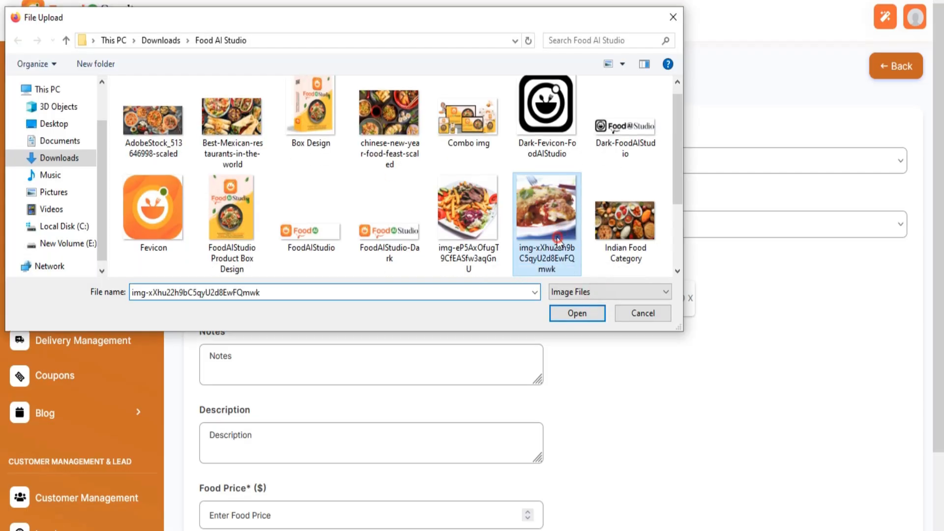
click(579, 319)
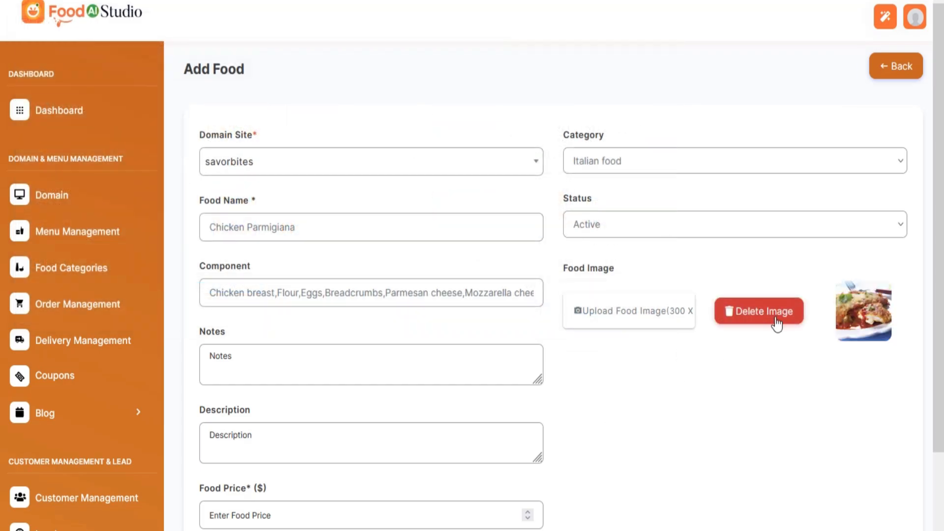
Generate an English description of Chicken Parmigiana with the AI Content Finder's Menu Item Description service and copy it into the food's Description field
click(885, 16)
click(780, 82)
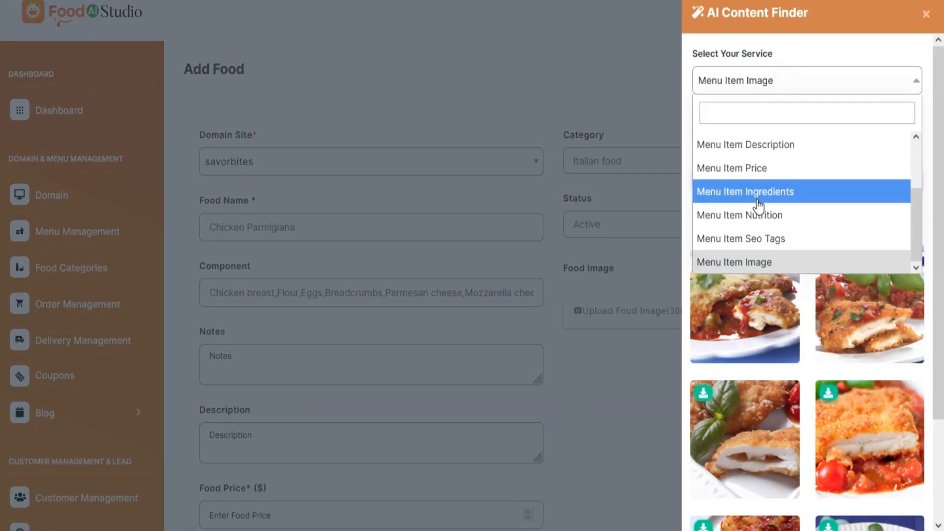
scroll(759, 205, up, 2)
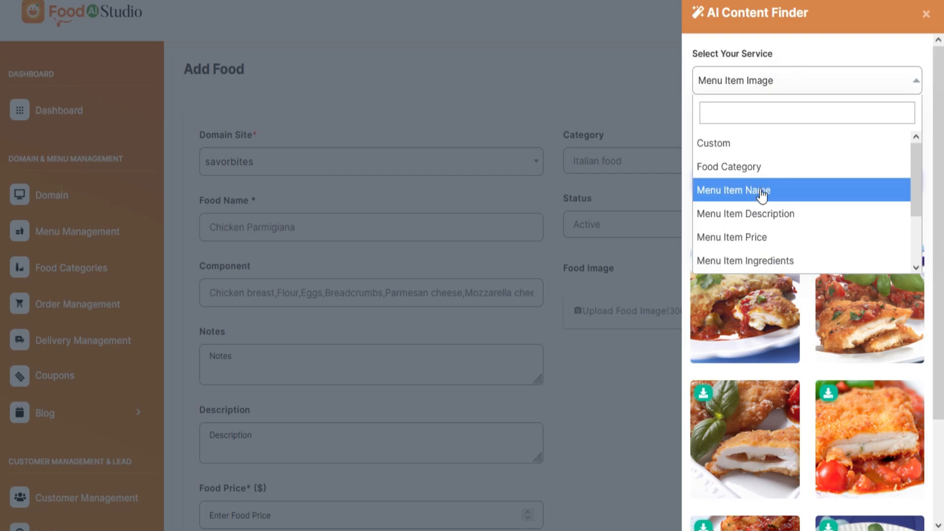
click(757, 219)
click(778, 241)
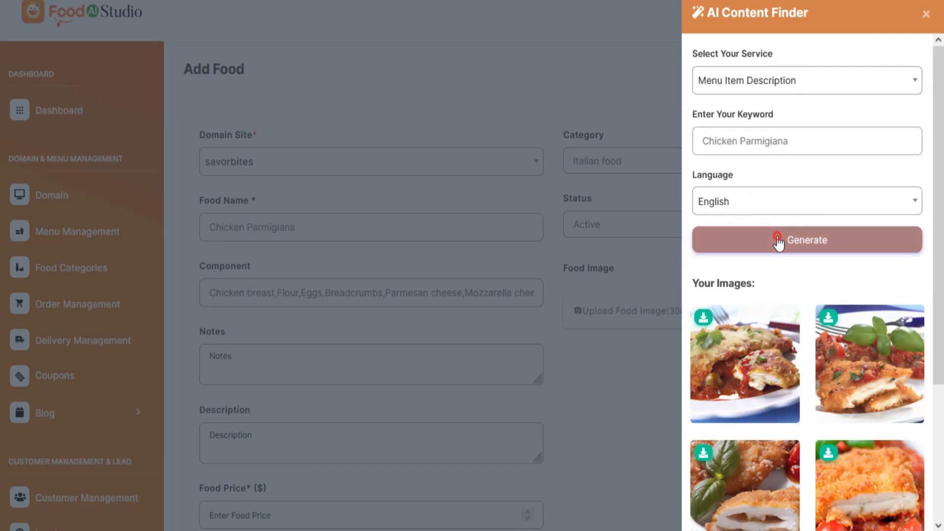
click(922, 290)
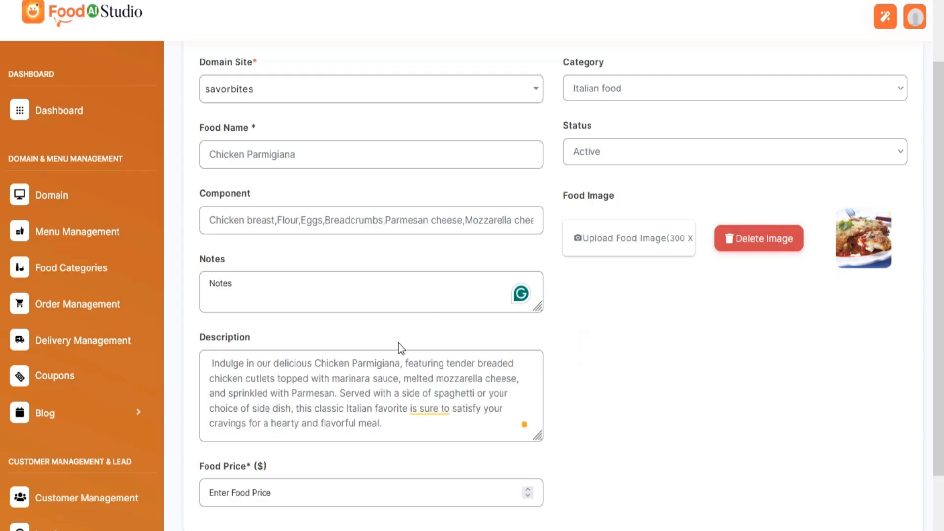
Generate a price for Chicken Parmigiana in English with the AI Content Finder's Menu Item Price service
scroll(398, 343, down, 2)
scroll(368, 338, up, 3)
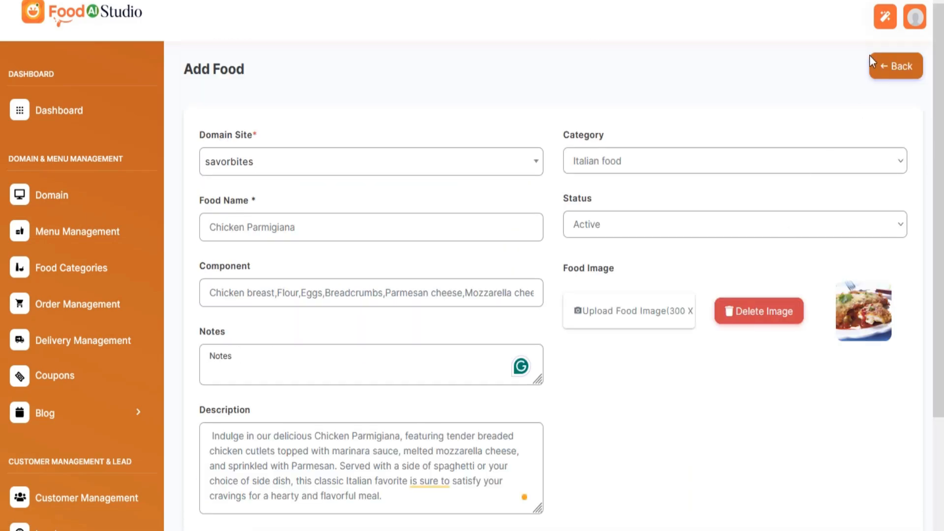
click(887, 11)
click(781, 87)
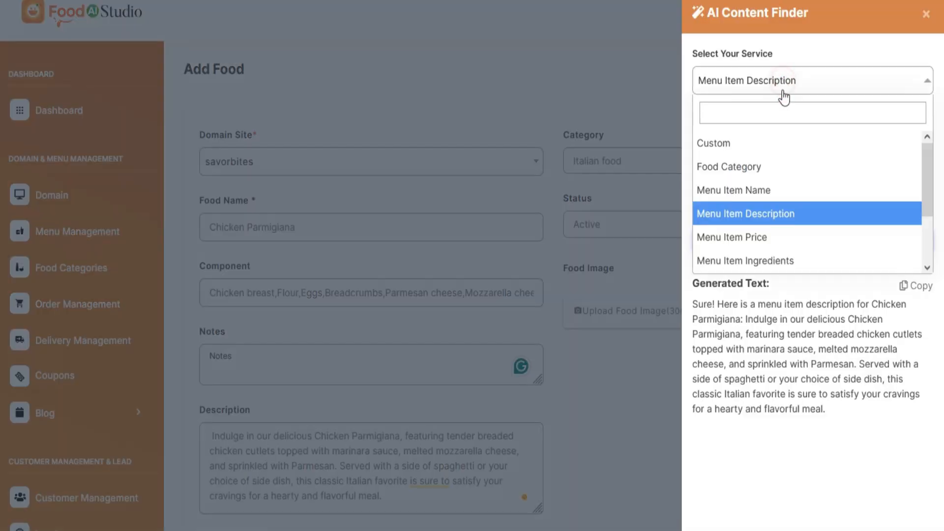
click(771, 238)
click(752, 242)
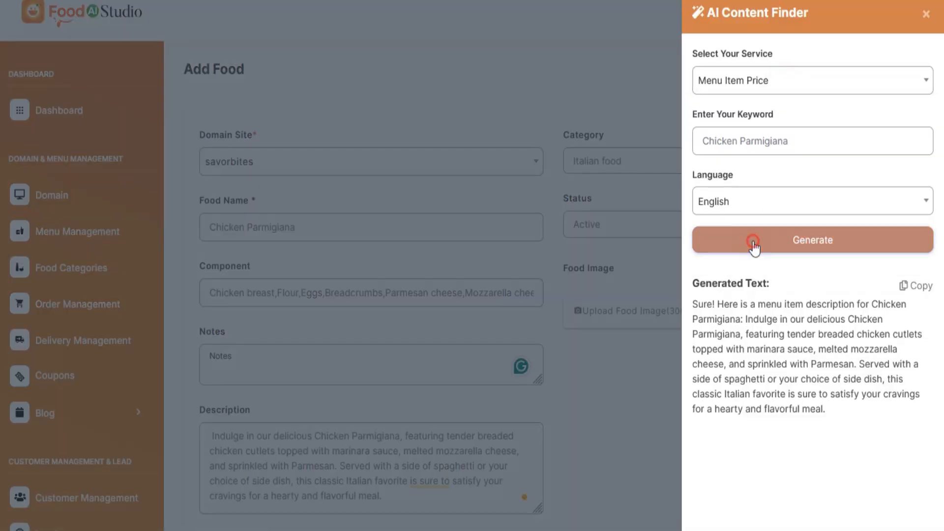
Set the food price of Chicken Parmigiana to $18 and add the food to the savorbites menu
click(909, 285)
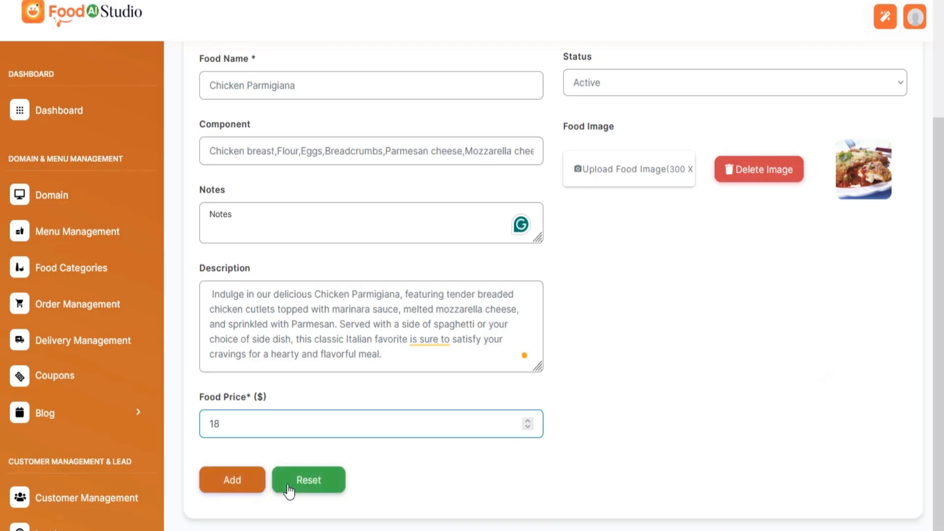
click(240, 489)
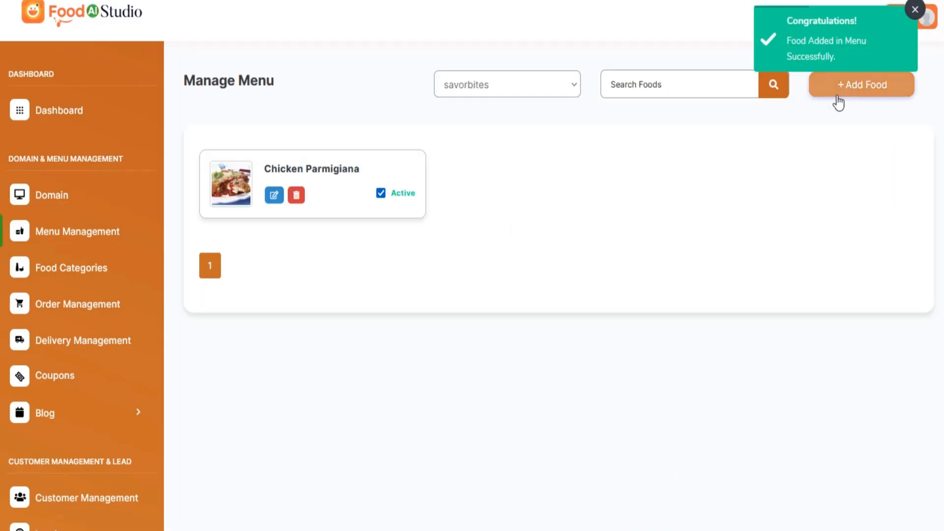